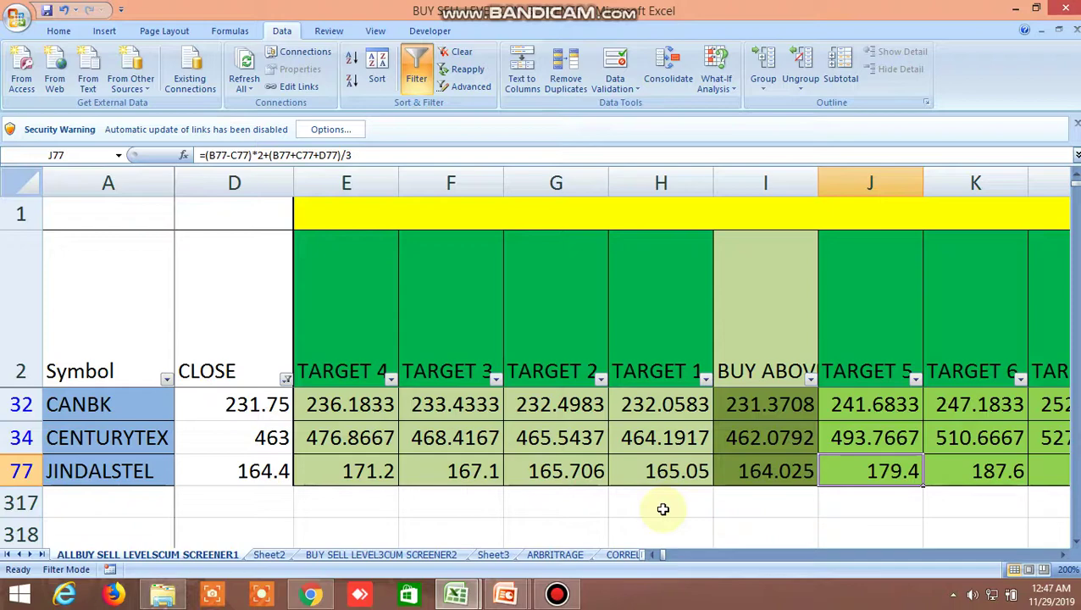
- Switch to Chrome and play the BUY SELL LEVEL performance video of 28.11.2019 in full screen
{"action": "left_click", "coordinate": [306, 596]}
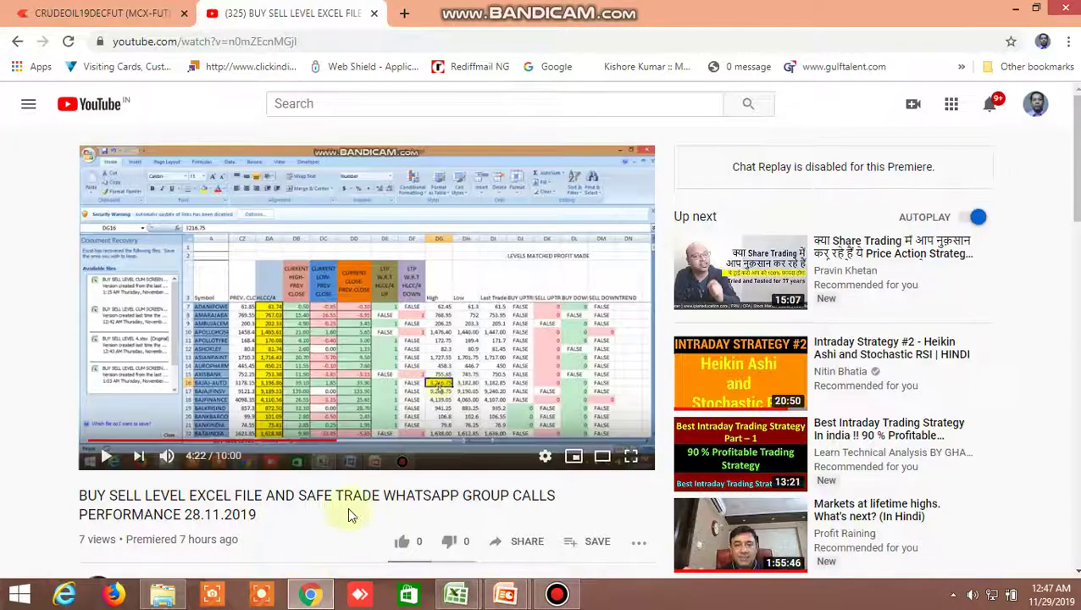
{"action": "left_click", "coordinate": [108, 457]}
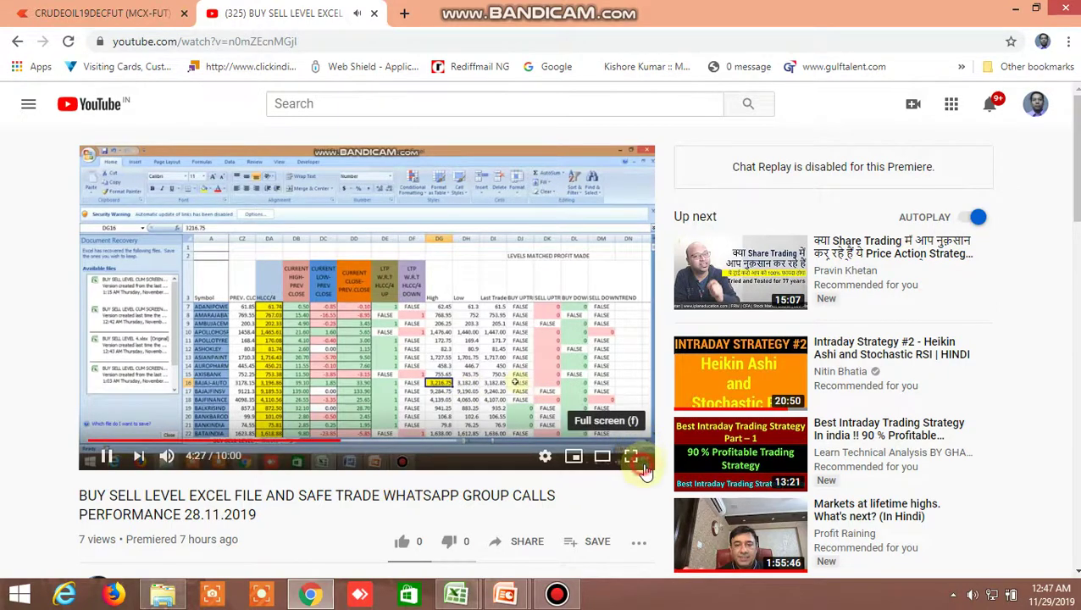
{"action": "left_click", "coordinate": [631, 459]}
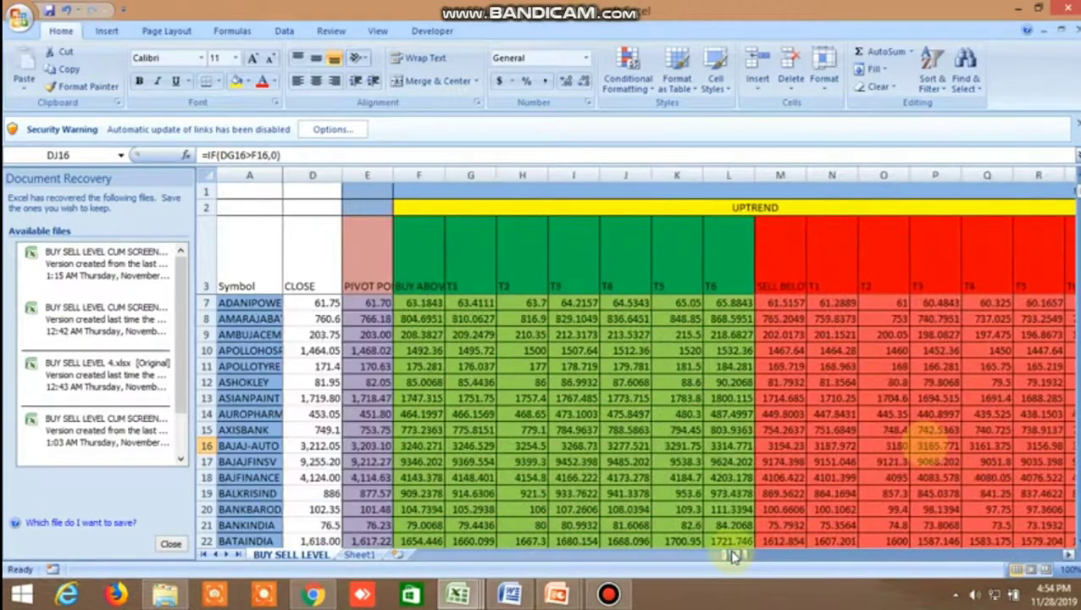
{"action": "left_click", "coordinate": [1070, 555]}
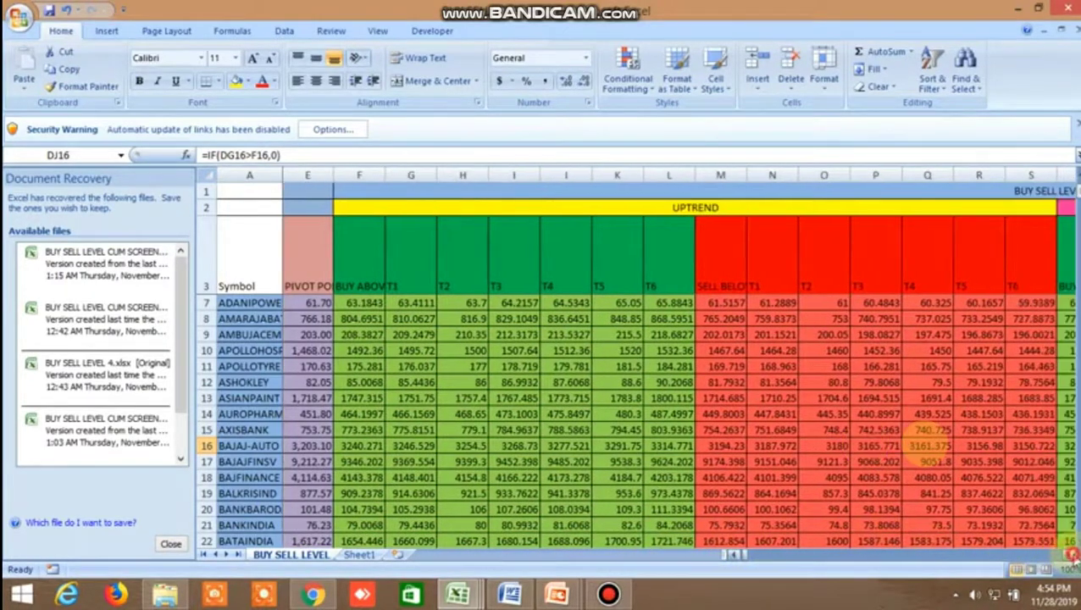
{"action": "left_click", "coordinate": [908, 189]}
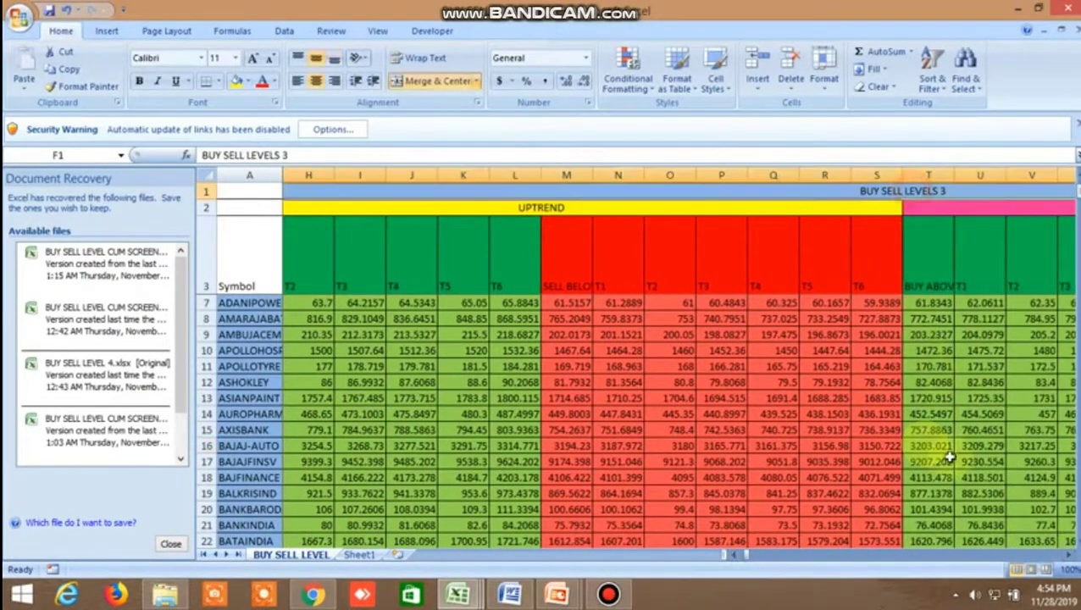
{"action": "left_click", "coordinate": [751, 556]}
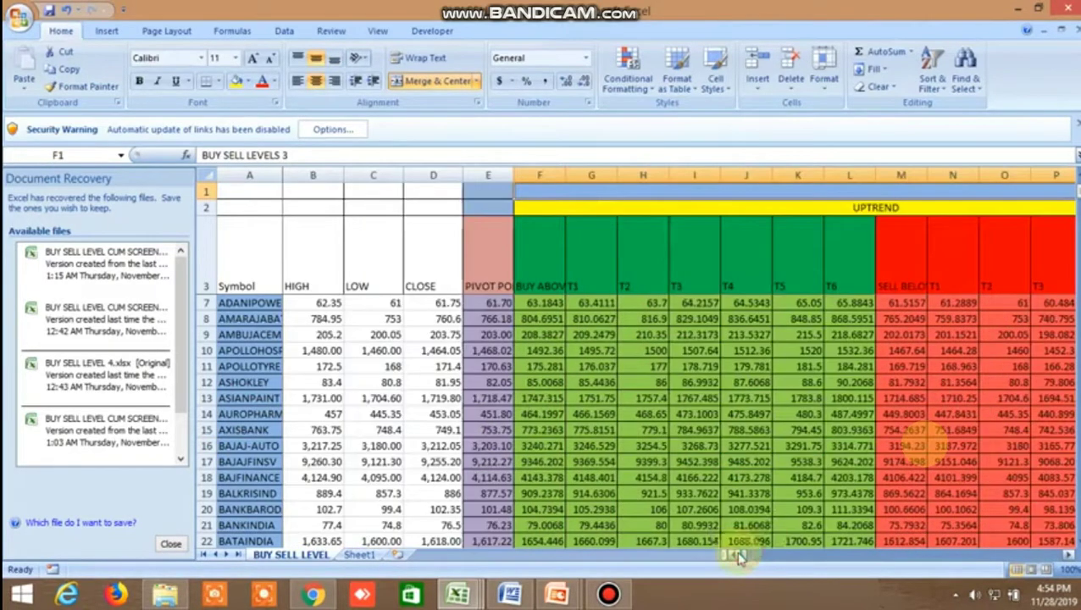
{"action": "left_click", "coordinate": [1069, 555]}
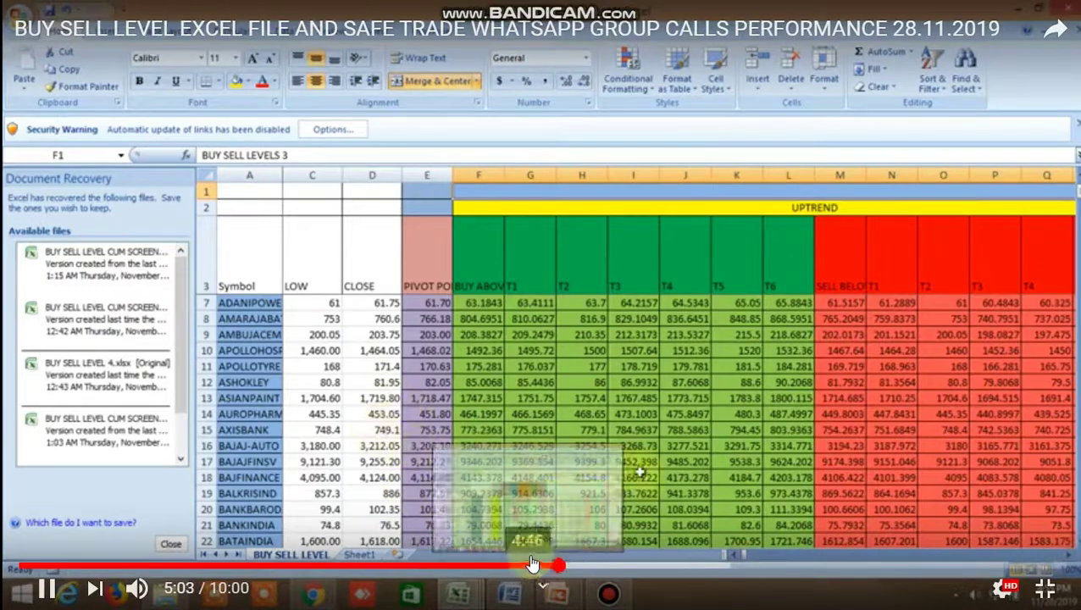
- Skip ahead in the video to about 5:42, watch that part and leave full screen
{"action": "left_click", "coordinate": [576, 568]}
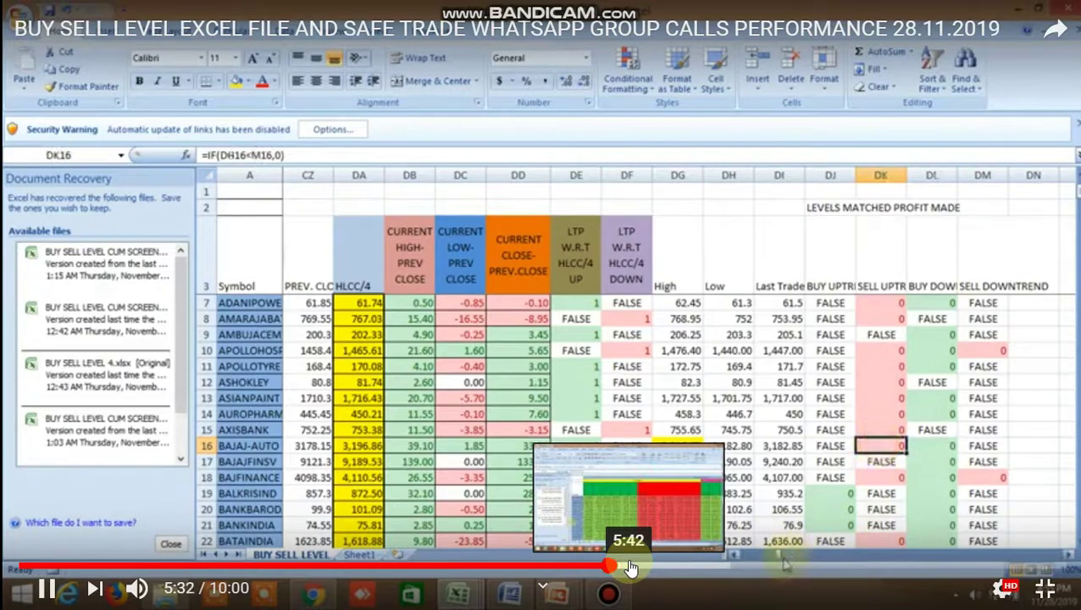
{"action": "left_click", "coordinate": [631, 568]}
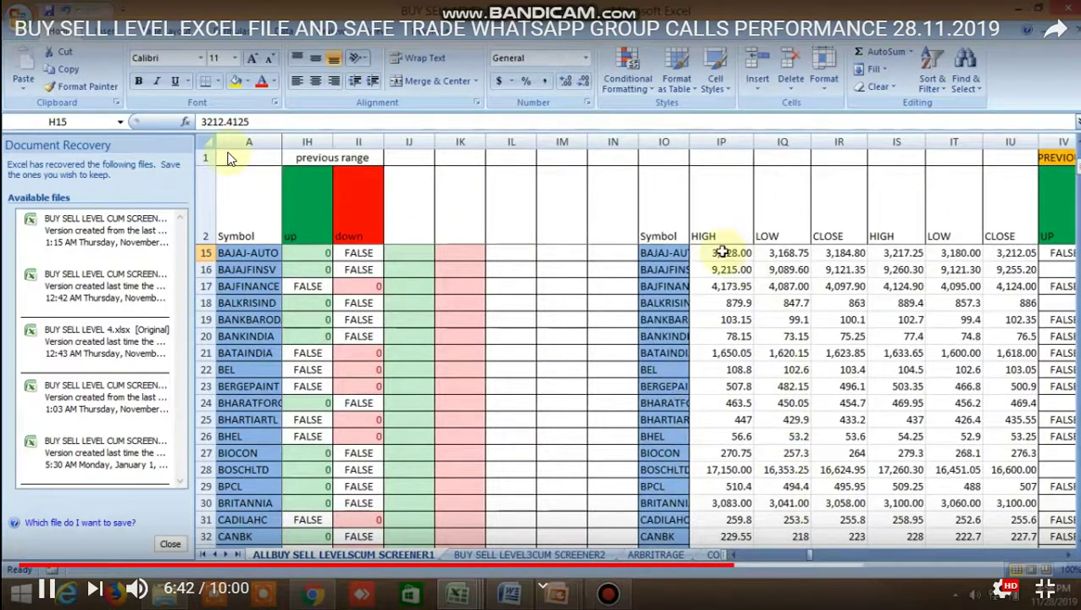
{"action": "key", "text": "Escape"}
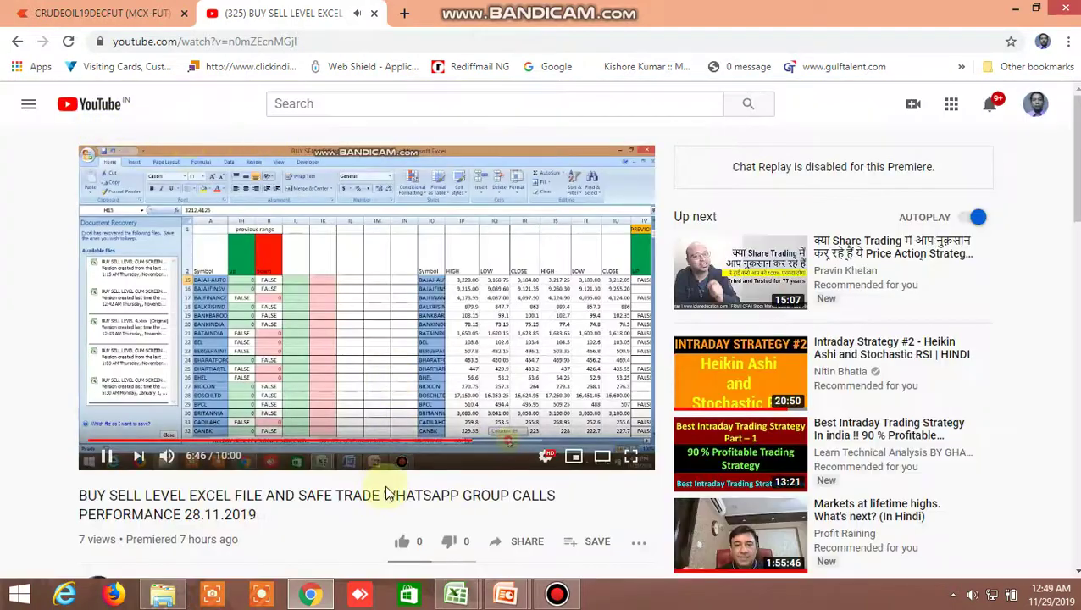
- Glance at the BUY SELL LEVEL 3 workbook, return to the YouTube video and pause it
{"action": "mouse_move", "coordinate": [455, 597]}
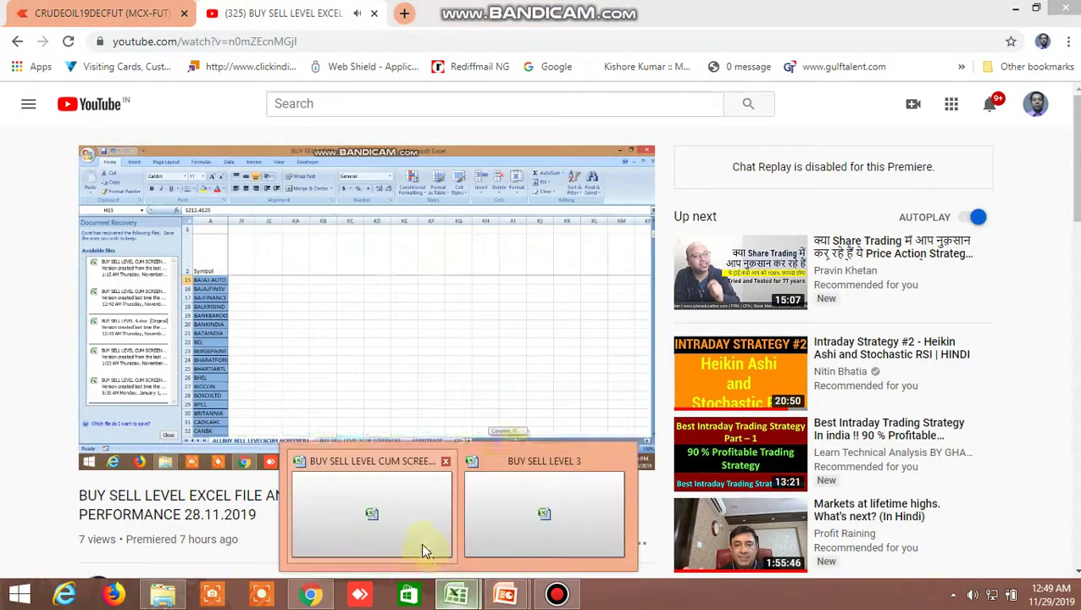
{"action": "left_click", "coordinate": [550, 513]}
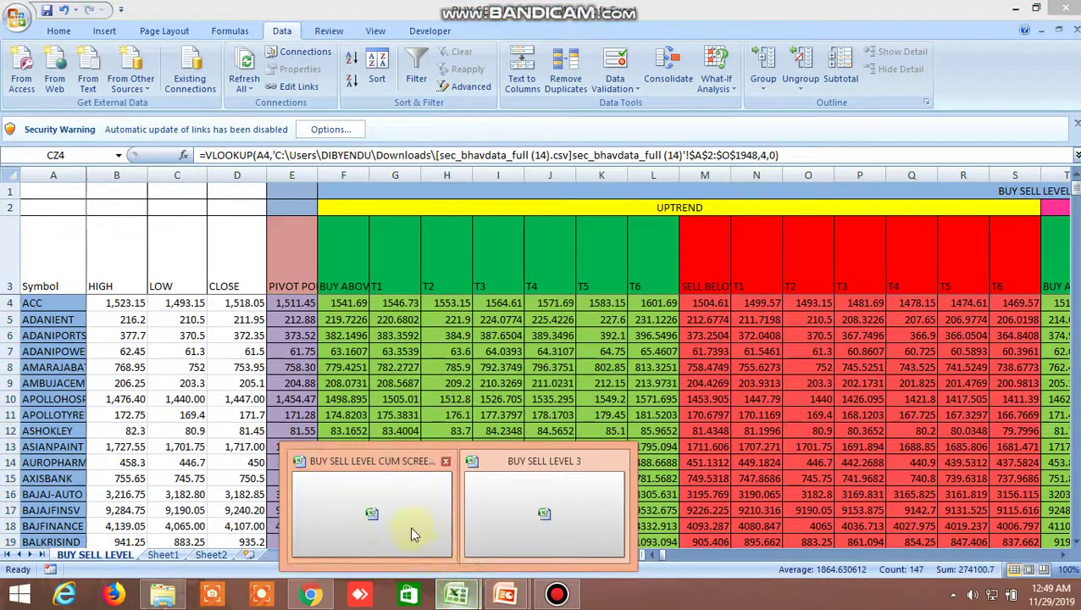
{"action": "key", "text": "alt+Tab"}
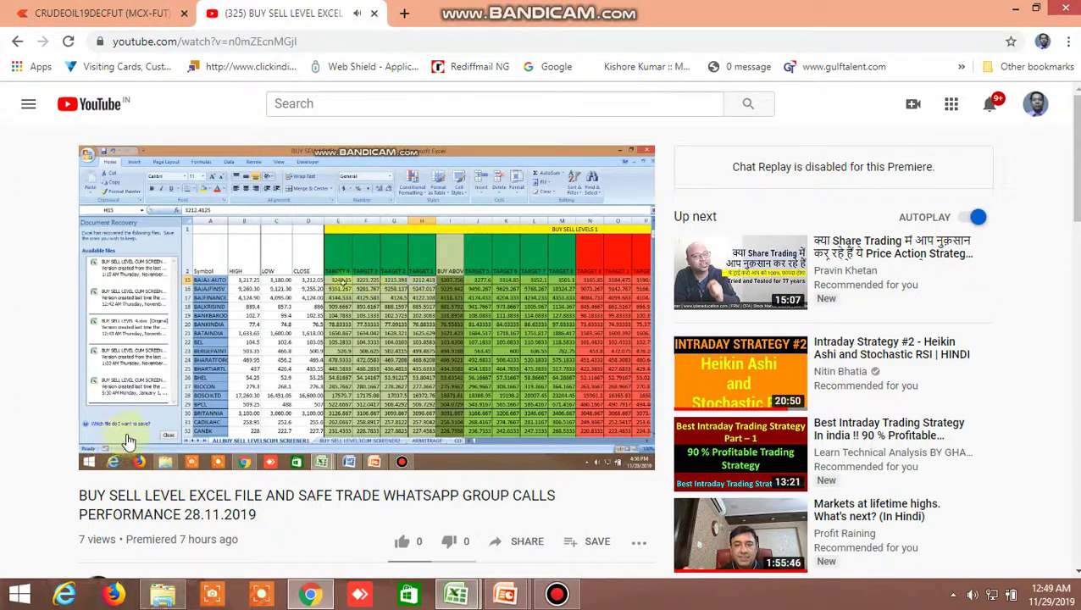
{"action": "left_click", "coordinate": [107, 455]}
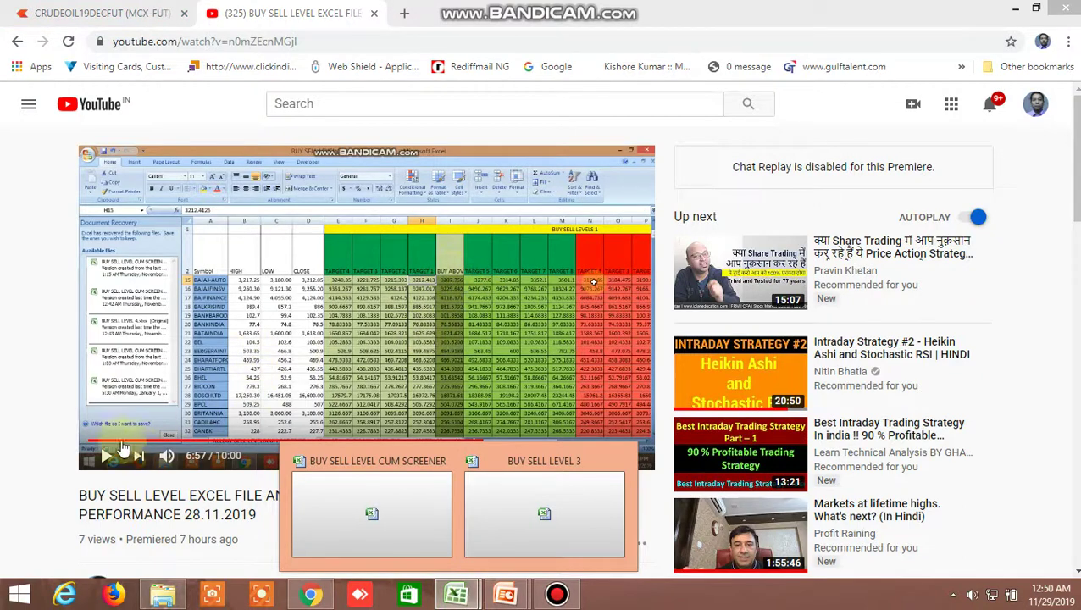
{"action": "left_click", "coordinate": [63, 468]}
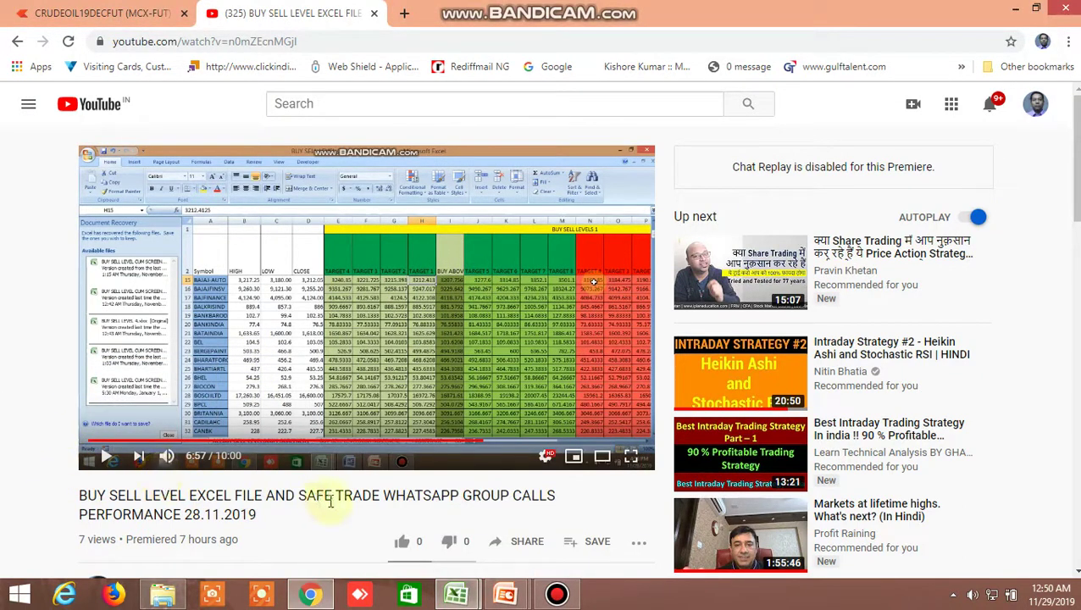
- Switch to the BUY SELL LEVEL CUM SCREENER workbook and examine its columns from HIGH through the Bollinger band and price channel to the 5-30 MA cross
{"action": "mouse_move", "coordinate": [458, 598]}
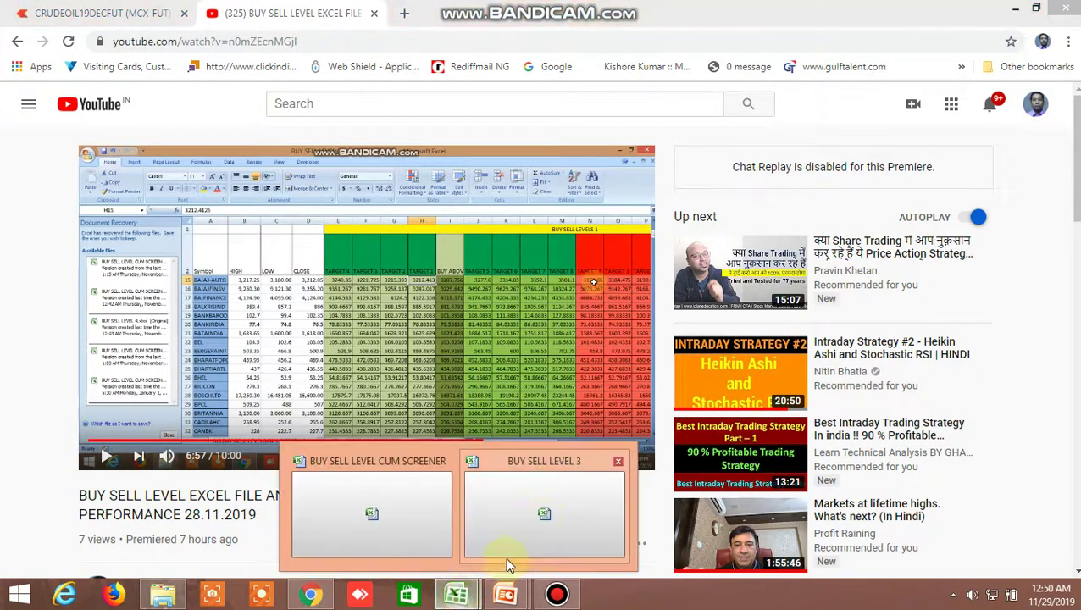
{"action": "left_click", "coordinate": [358, 518]}
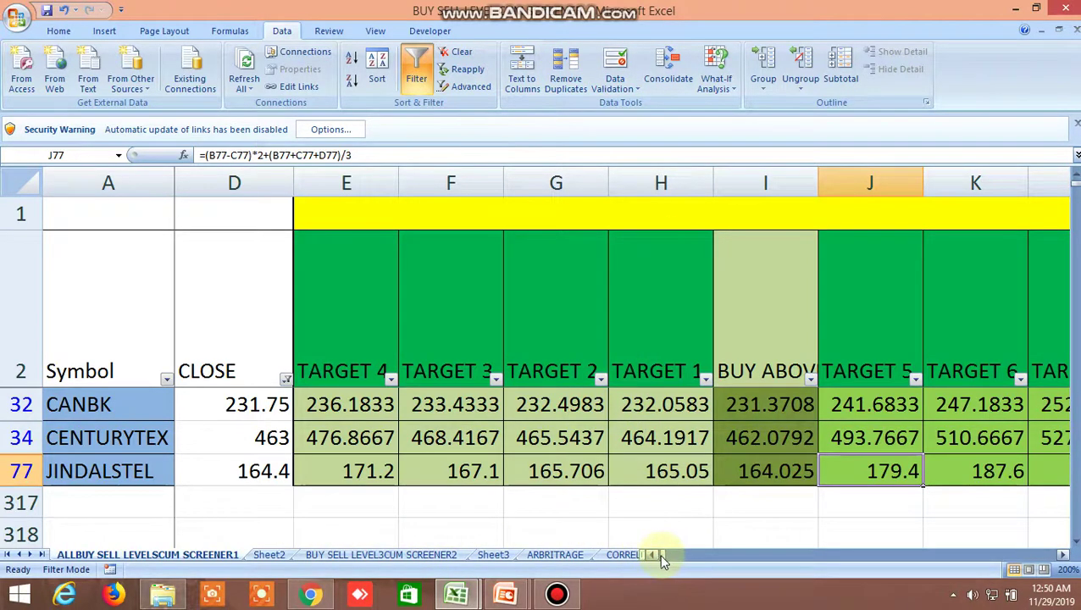
{"action": "mouse_move", "coordinate": [662, 561]}
{"action": "left_mouse_down"}
{"action": "mouse_move", "coordinate": [749, 563]}
{"action": "mouse_move", "coordinate": [645, 574]}
{"action": "mouse_move", "coordinate": [742, 555]}
{"action": "mouse_move", "coordinate": [652, 550]}
{"action": "left_mouse_up"}
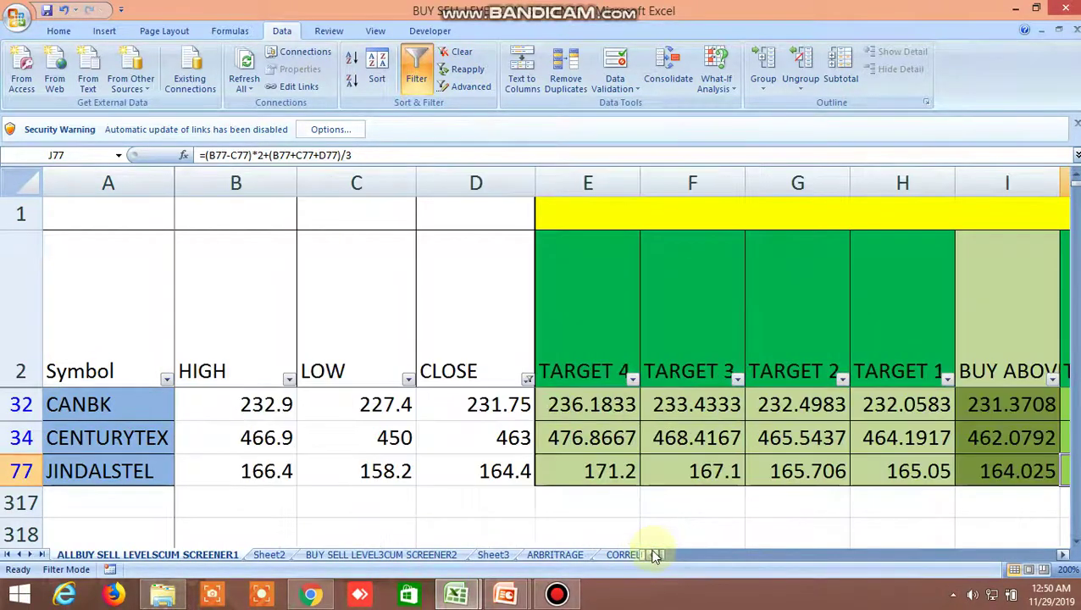
{"action": "left_click", "coordinate": [1064, 558]}
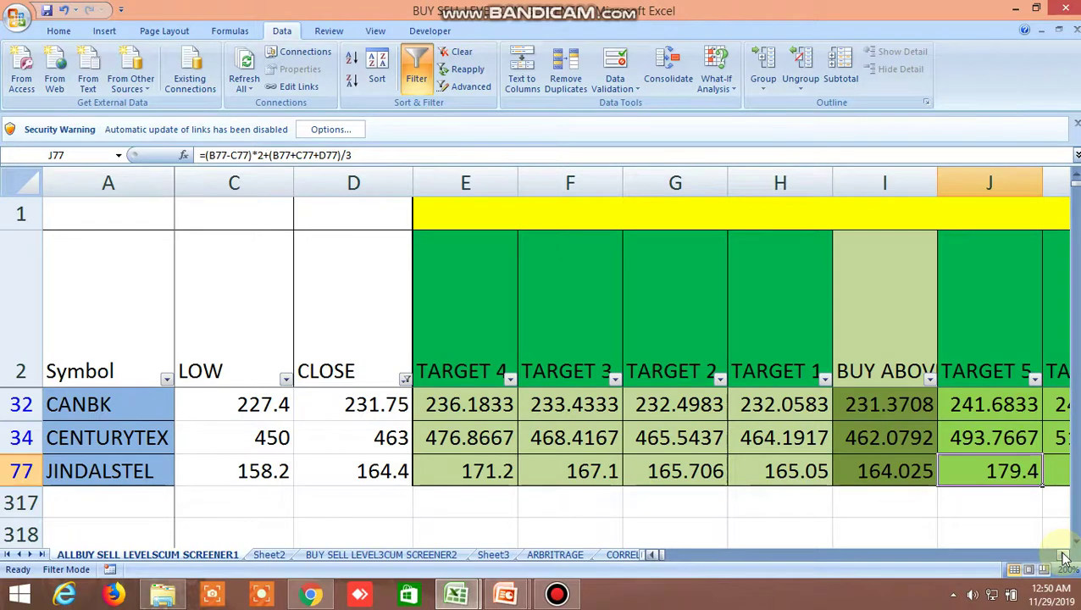
{"action": "left_click", "coordinate": [1065, 558]}
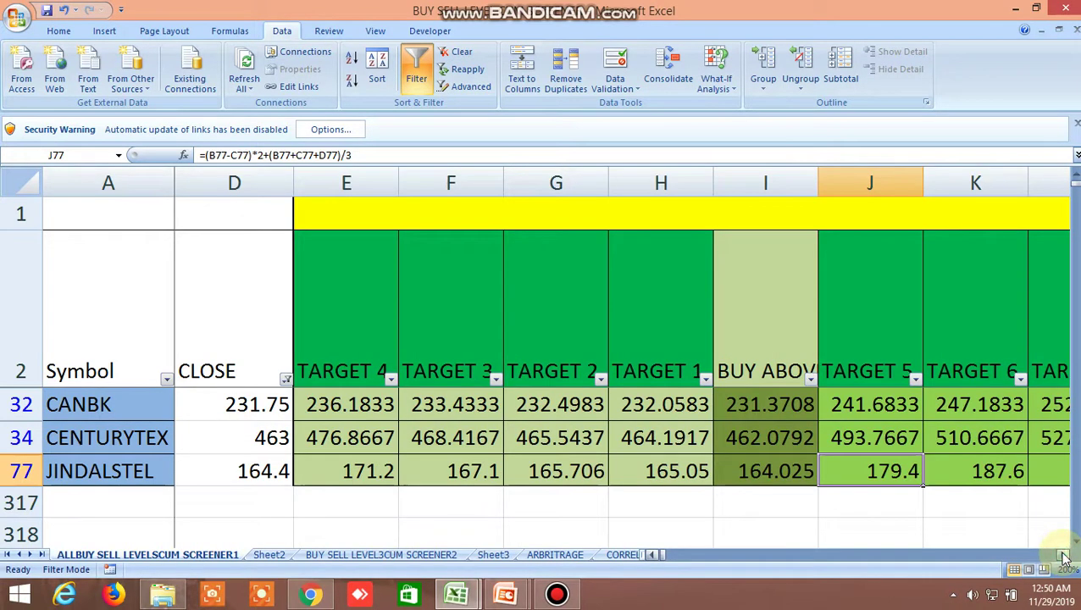
{"action": "left_click_drag", "start_coordinate": [1064, 558], "coordinate": [1058, 555]}
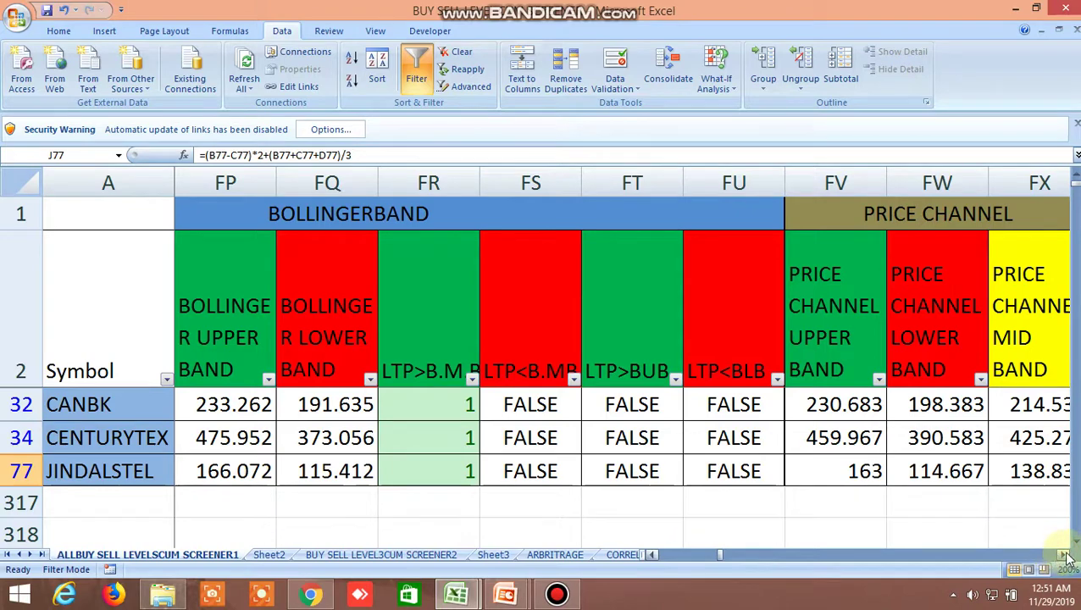
{"action": "left_click", "coordinate": [1061, 556]}
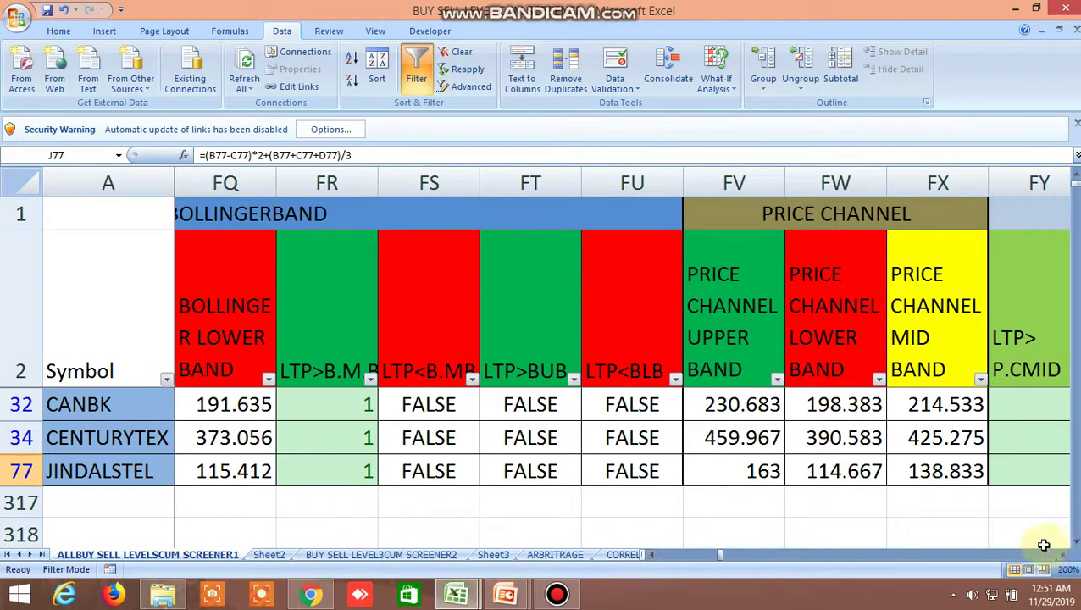
{"action": "left_click", "coordinate": [1043, 542]}
{"action": "left_click_drag", "start_coordinate": [1060, 556], "coordinate": [1066, 555]}
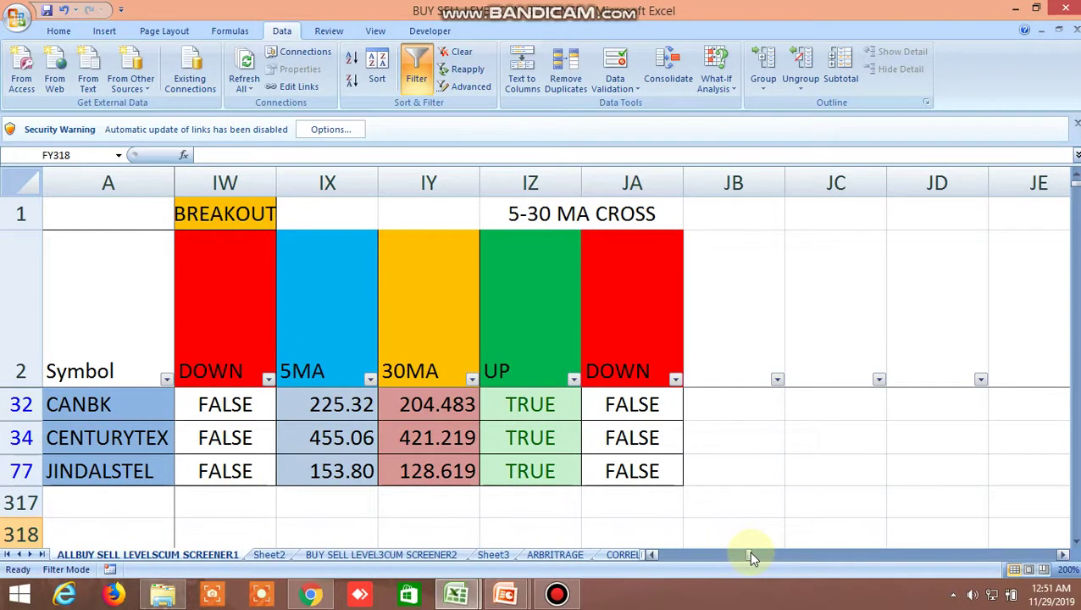
- Review the screener columns comparing LTP with the buy level and targets, starting at column W
{"action": "left_click_drag", "start_coordinate": [748, 555], "coordinate": [666, 555]}
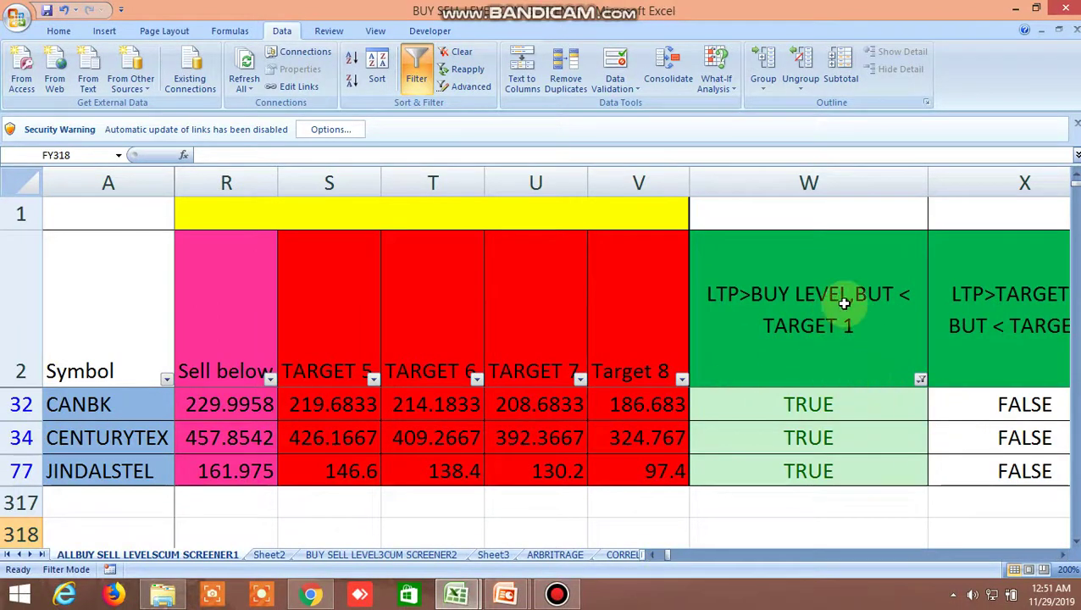
{"action": "left_click", "coordinate": [1063, 554]}
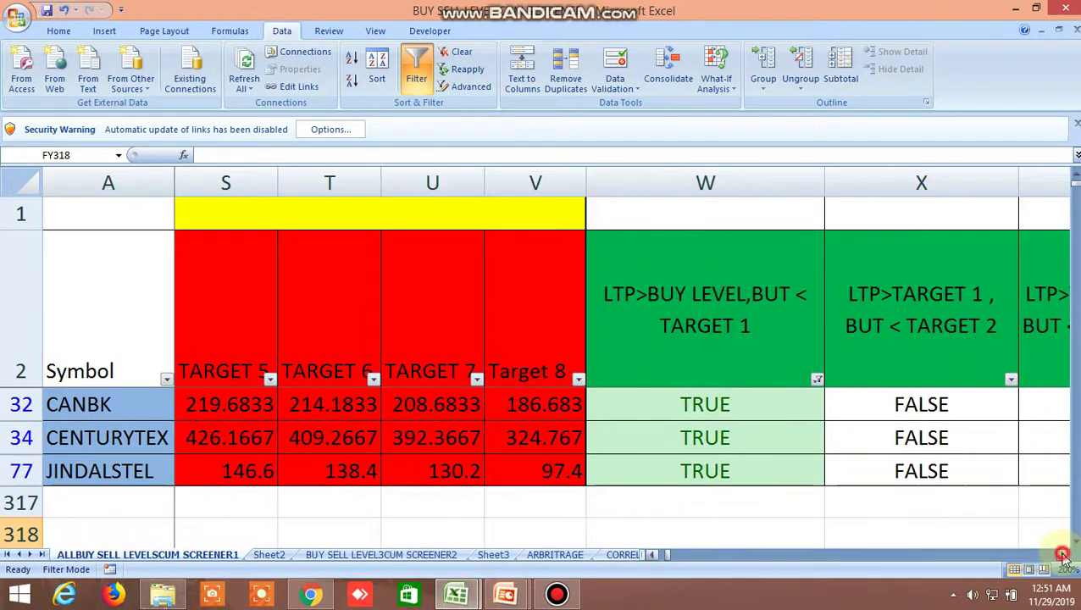
{"action": "left_click", "coordinate": [1063, 554]}
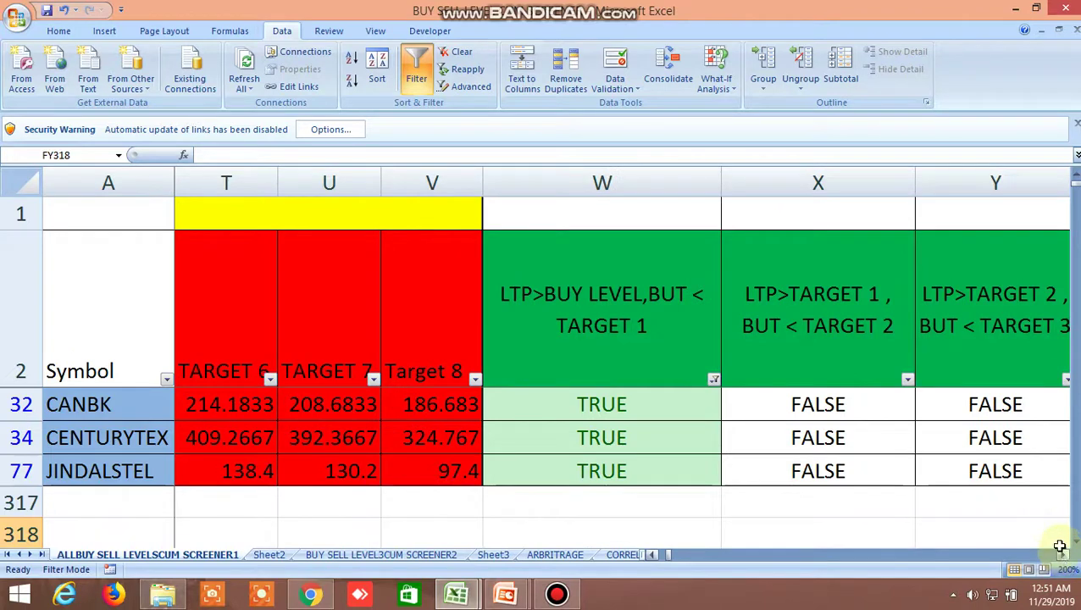
{"action": "left_click", "coordinate": [1060, 542]}
{"action": "left_click", "coordinate": [1064, 554]}
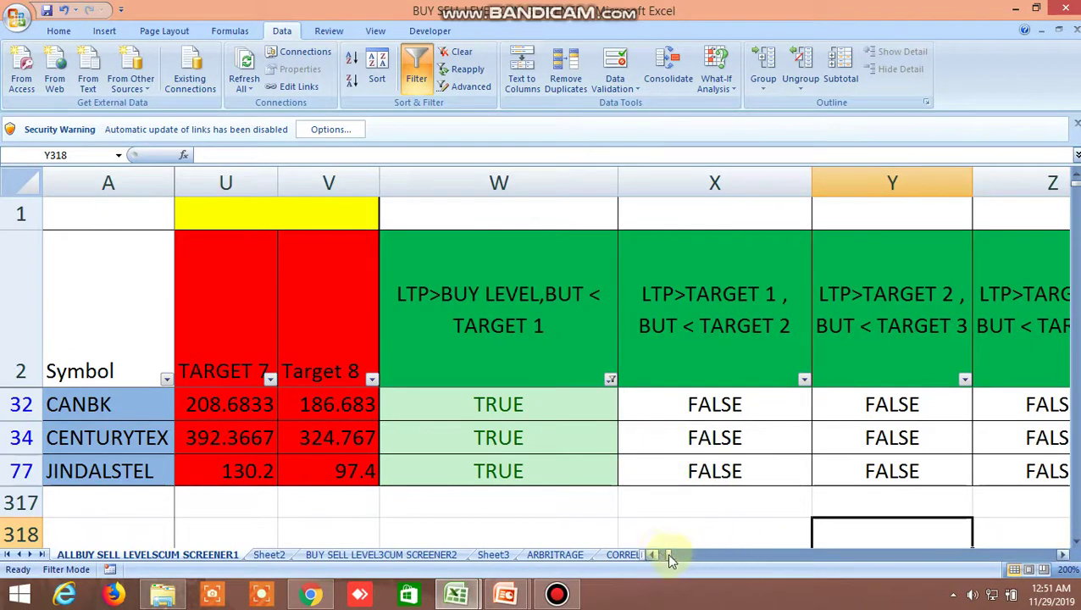
- Return to the buy levels and inspect the BUY ABOVE header in I2 and the TARGET 1 header in H2
{"action": "left_click_drag", "start_coordinate": [667, 552], "coordinate": [662, 551]}
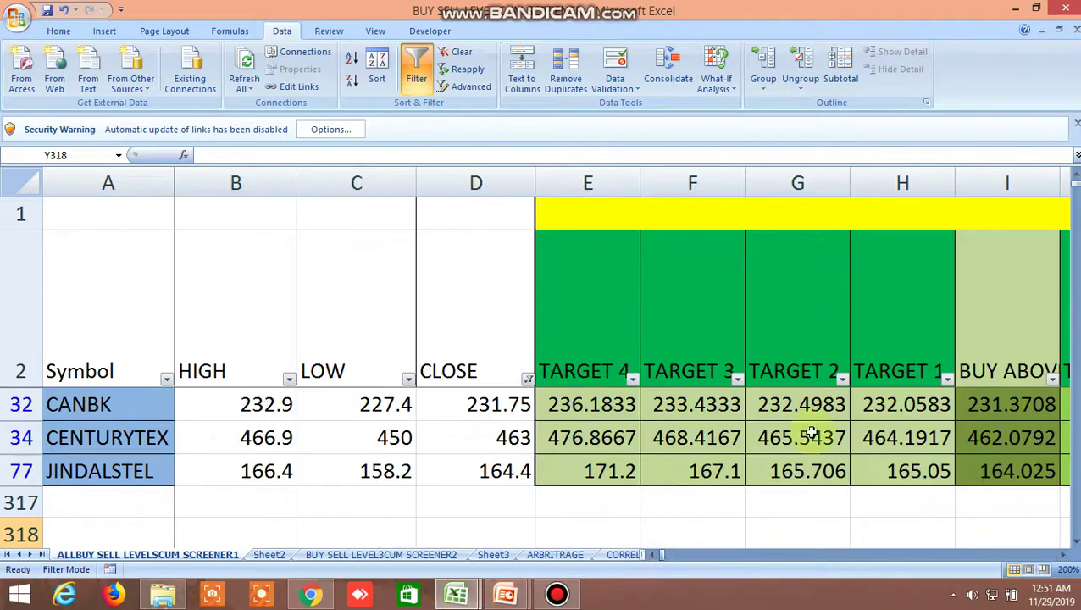
{"action": "left_click", "coordinate": [1064, 554]}
{"action": "left_click", "coordinate": [1064, 554]}
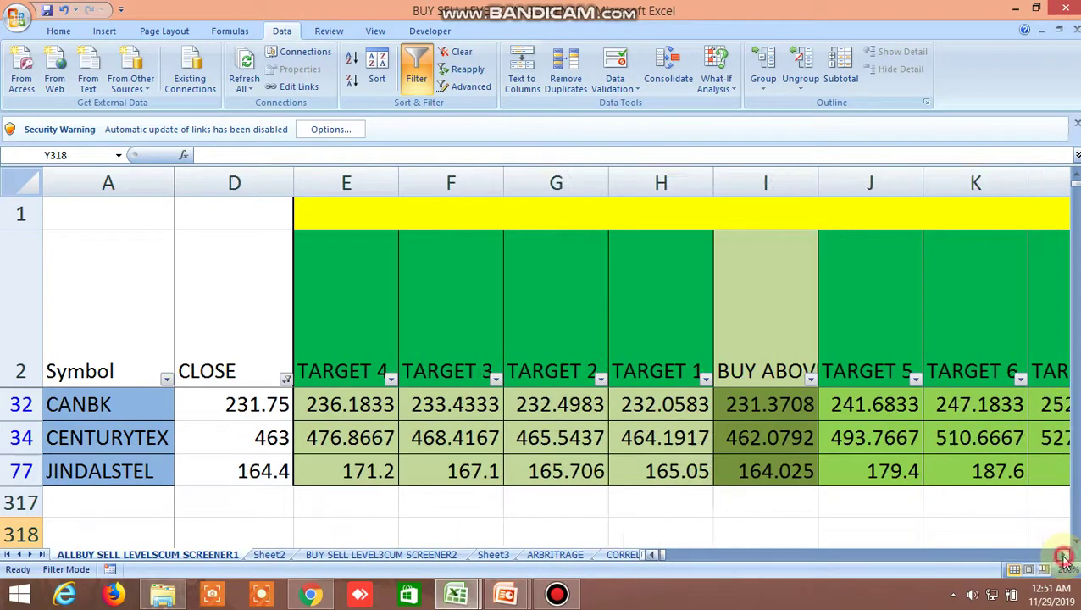
{"action": "left_click", "coordinate": [773, 334]}
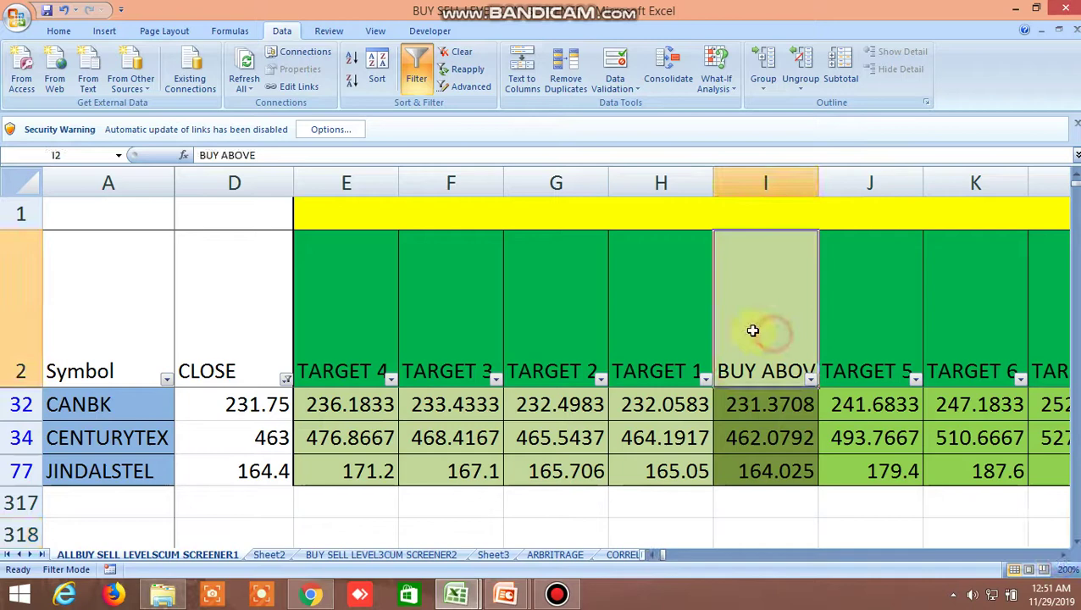
{"action": "left_click", "coordinate": [670, 323]}
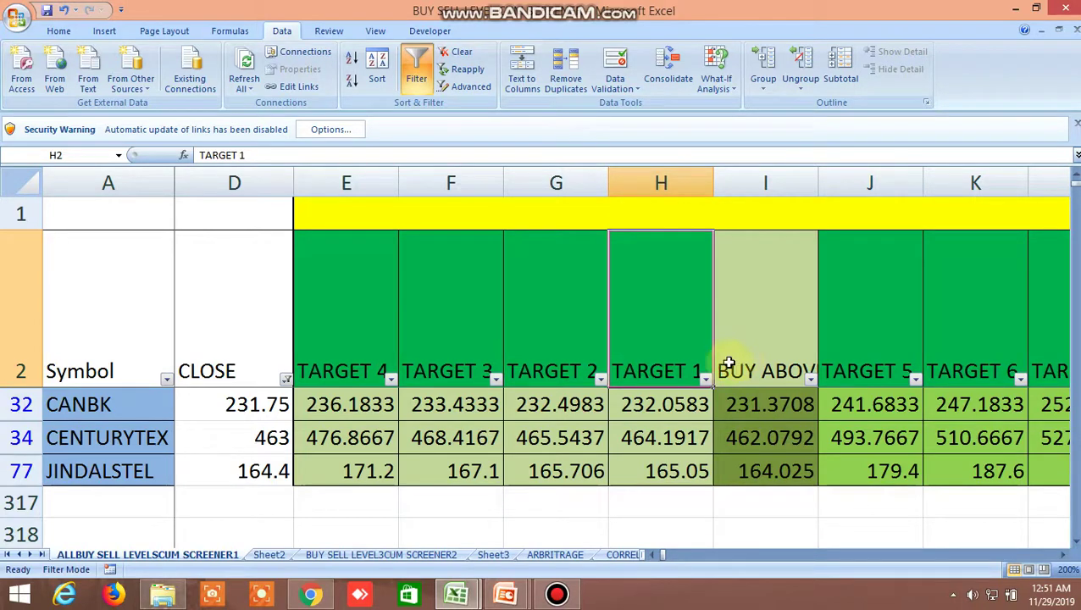
- View the BUY SELL LEVEL 3 workbook's uptrend levels and return to the BUY SELL LEVEL CUM SCREENER workbook
{"action": "mouse_move", "coordinate": [455, 593]}
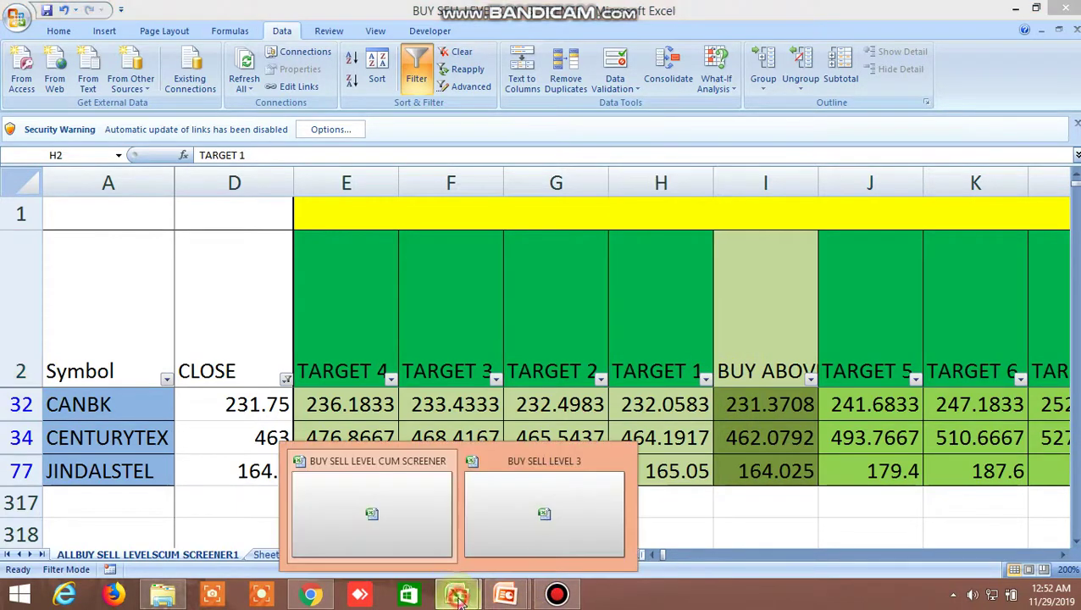
{"action": "left_click", "coordinate": [358, 503]}
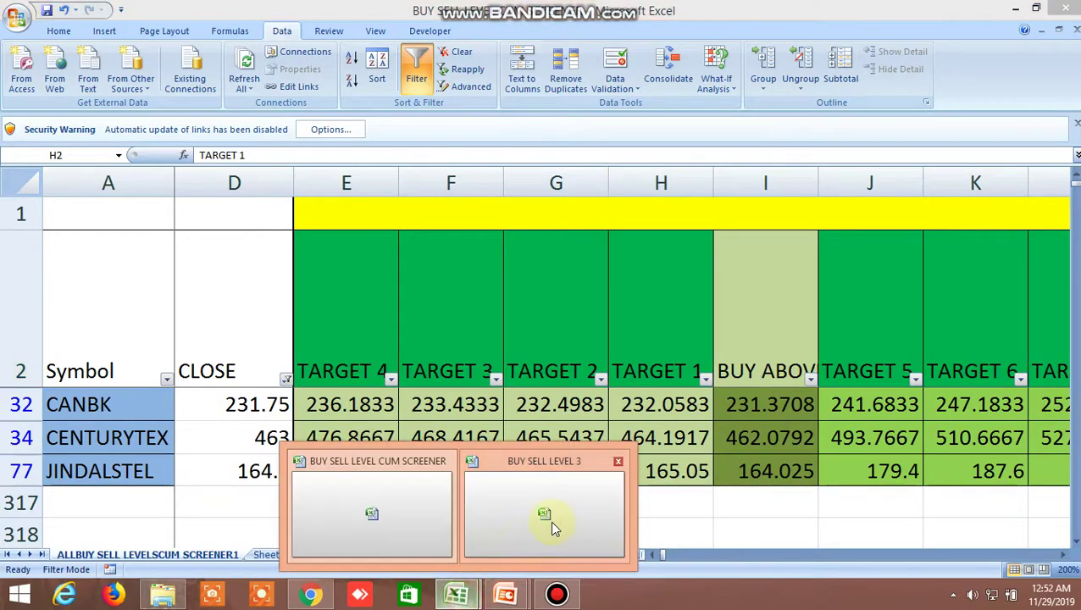
{"action": "left_click", "coordinate": [550, 520]}
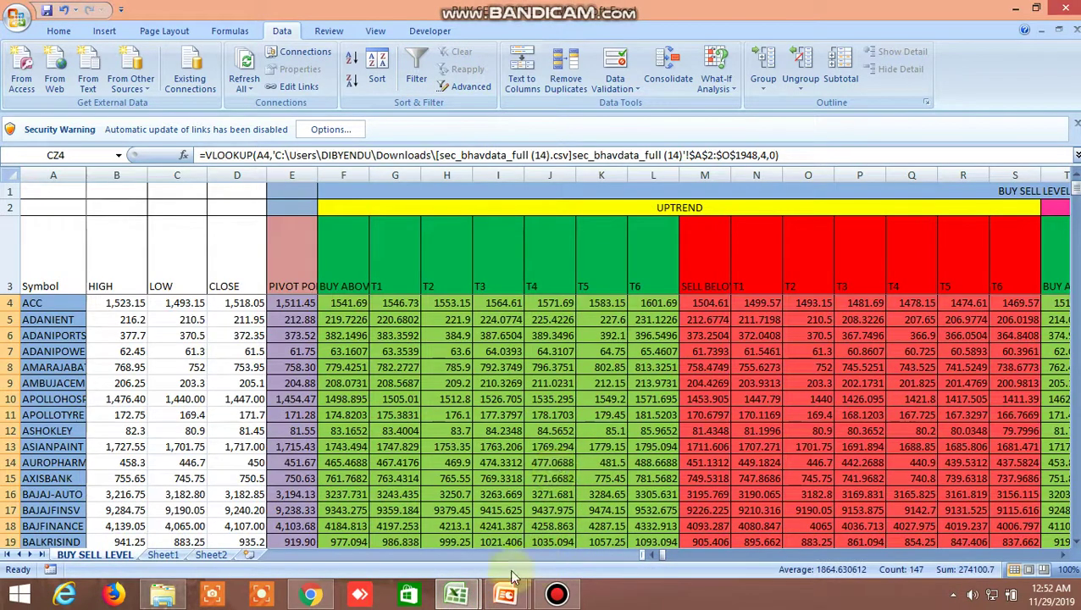
{"action": "mouse_move", "coordinate": [455, 592]}
{"action": "left_click", "coordinate": [370, 511]}
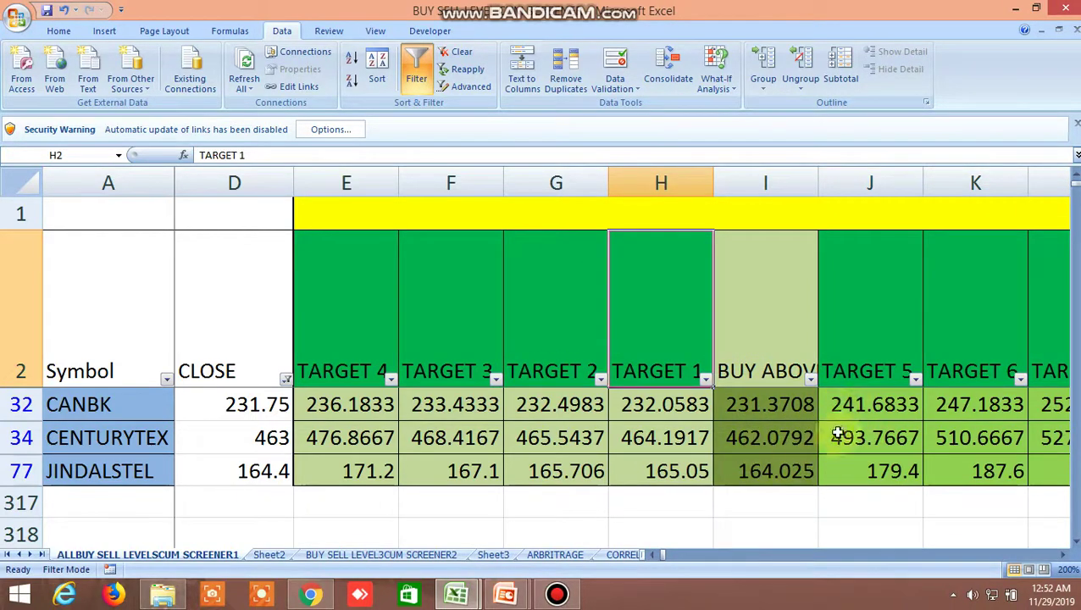
- Switch to the BUY SELL LEVEL 3 workbook and inspect the UPTREND header in F2 along with its buy and sell levels
{"action": "left_click", "coordinate": [457, 586]}
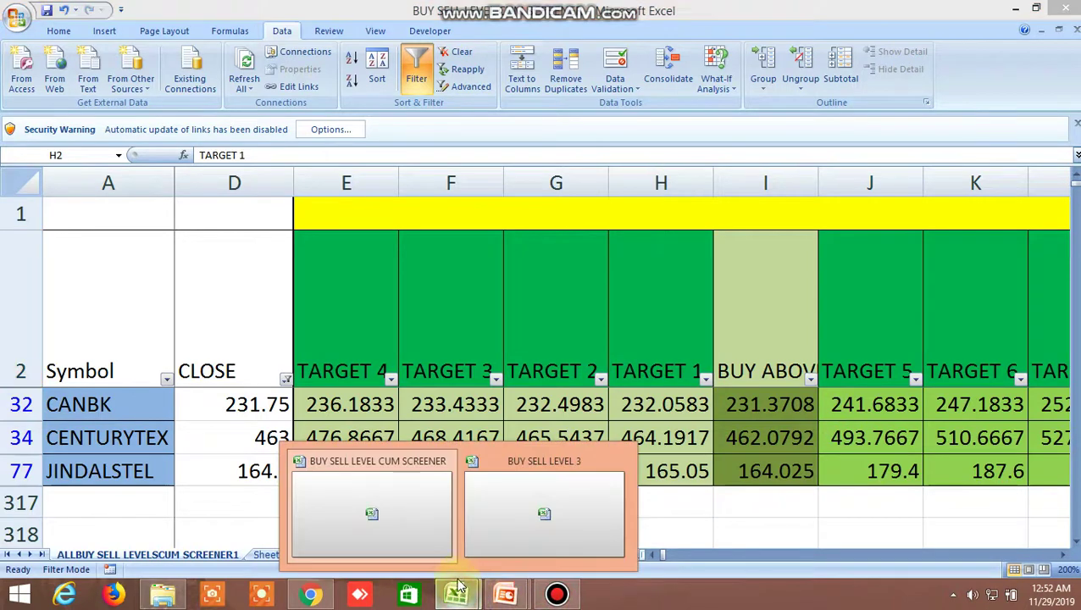
{"action": "left_click", "coordinate": [760, 504]}
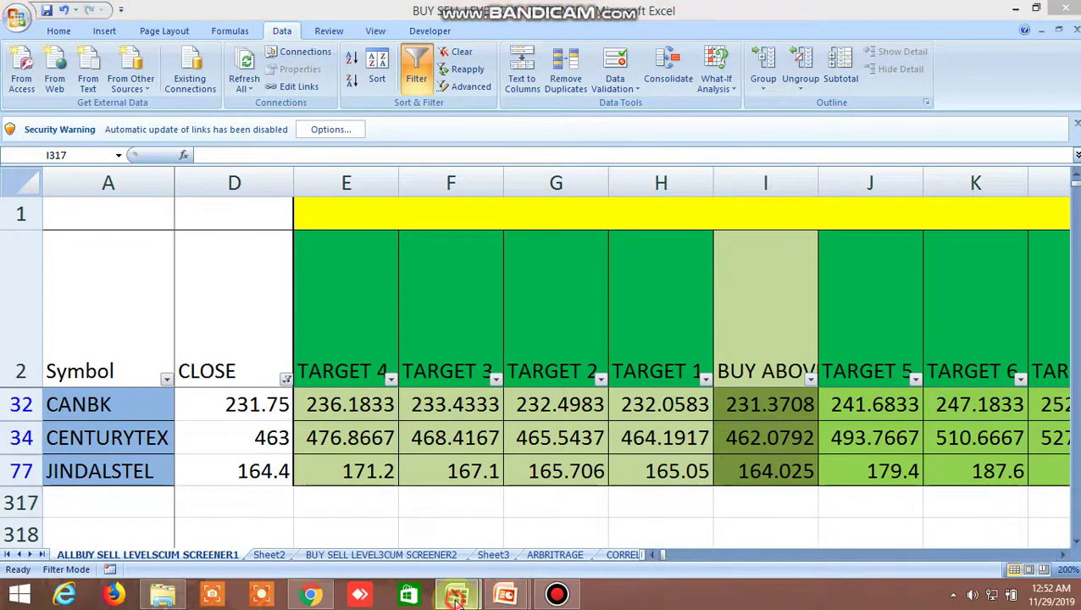
{"action": "mouse_move", "coordinate": [455, 594]}
{"action": "left_click", "coordinate": [542, 531]}
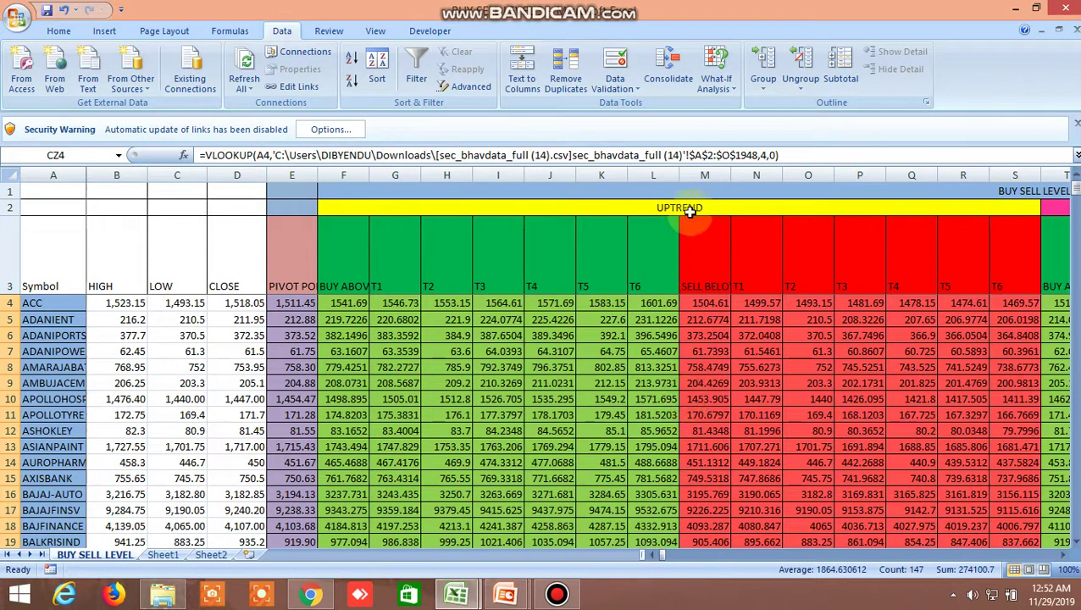
{"action": "left_click", "coordinate": [691, 207]}
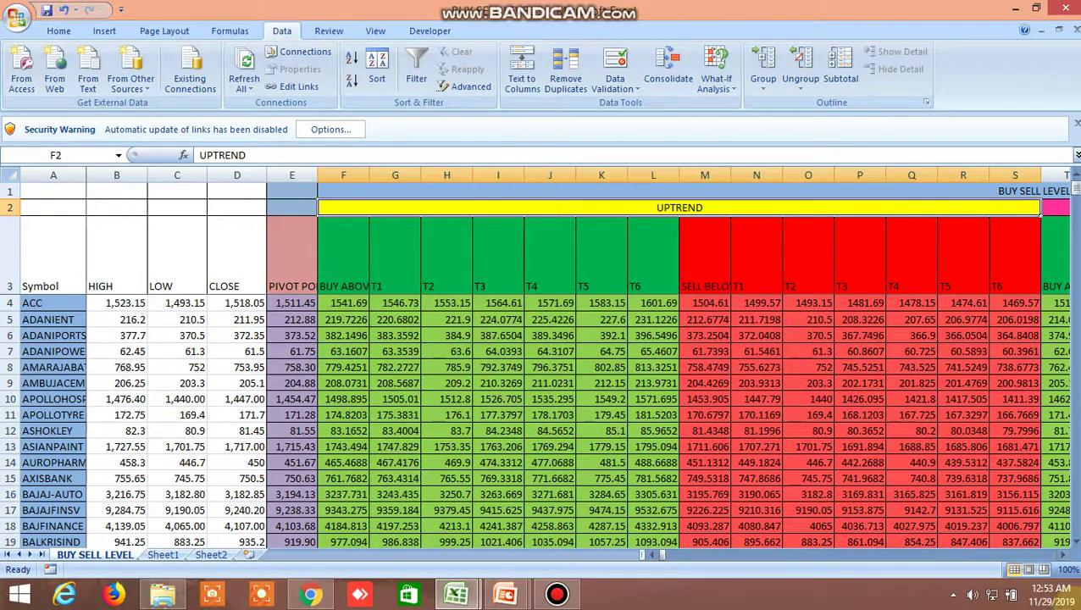
{"action": "left_click", "coordinate": [1063, 554]}
{"action": "left_click", "coordinate": [1064, 554]}
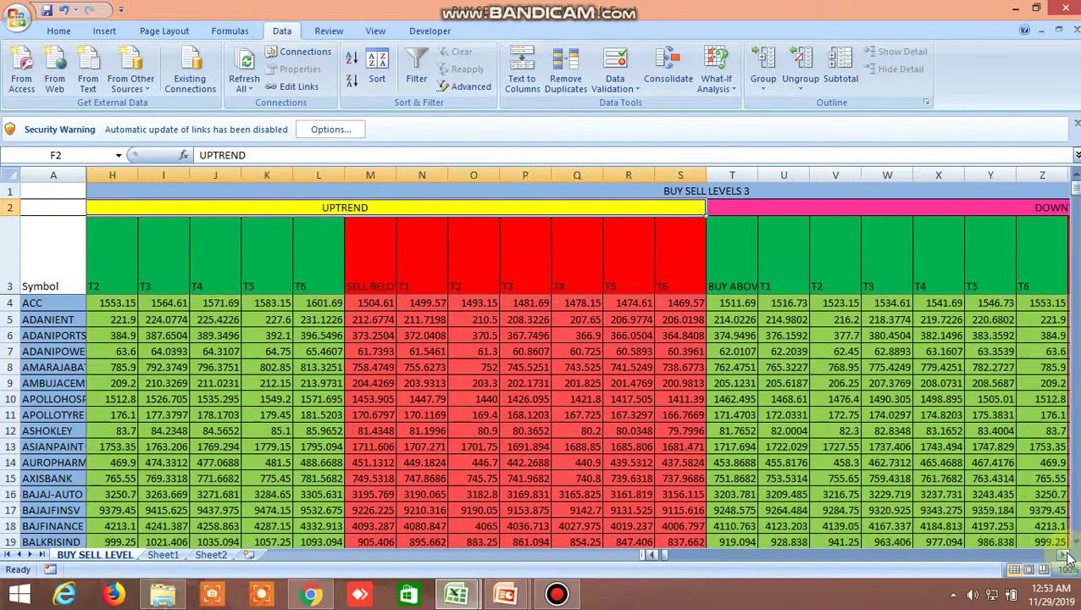
{"action": "left_click_drag", "start_coordinate": [664, 555], "coordinate": [651, 556]}
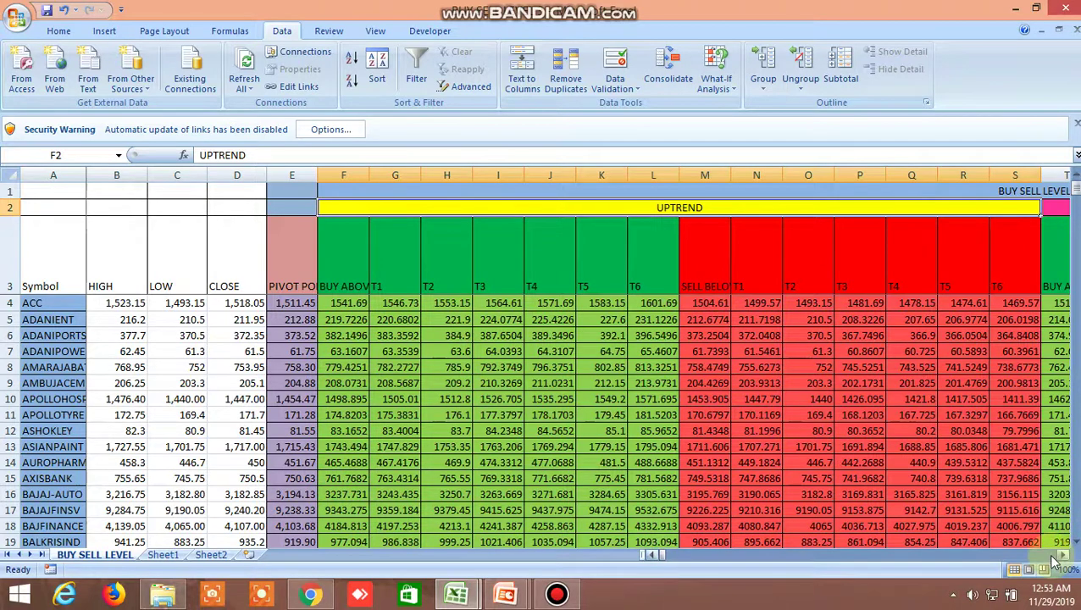
- View the DOWNTREND levels, then inspect the BUY LEVELS UPTREND header in AH2 and the SELL LEVELS UPTREND header in AO2
{"action": "scroll", "coordinate": [1061, 560], "scroll_direction": "right", "scroll_amount": 8}
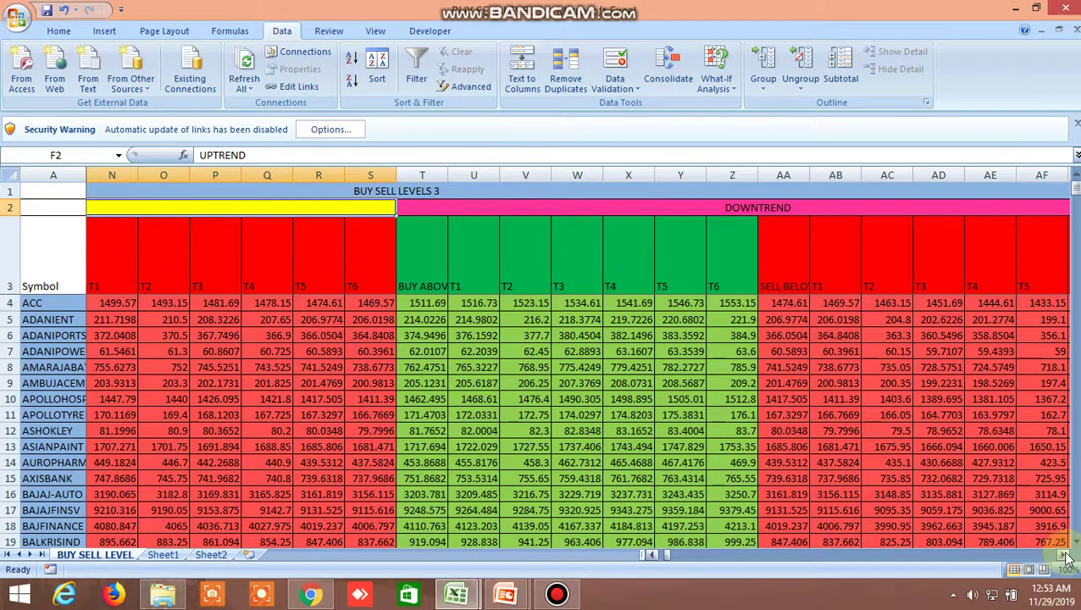
{"action": "scroll", "coordinate": [1066, 557], "scroll_direction": "right", "scroll_amount": 16}
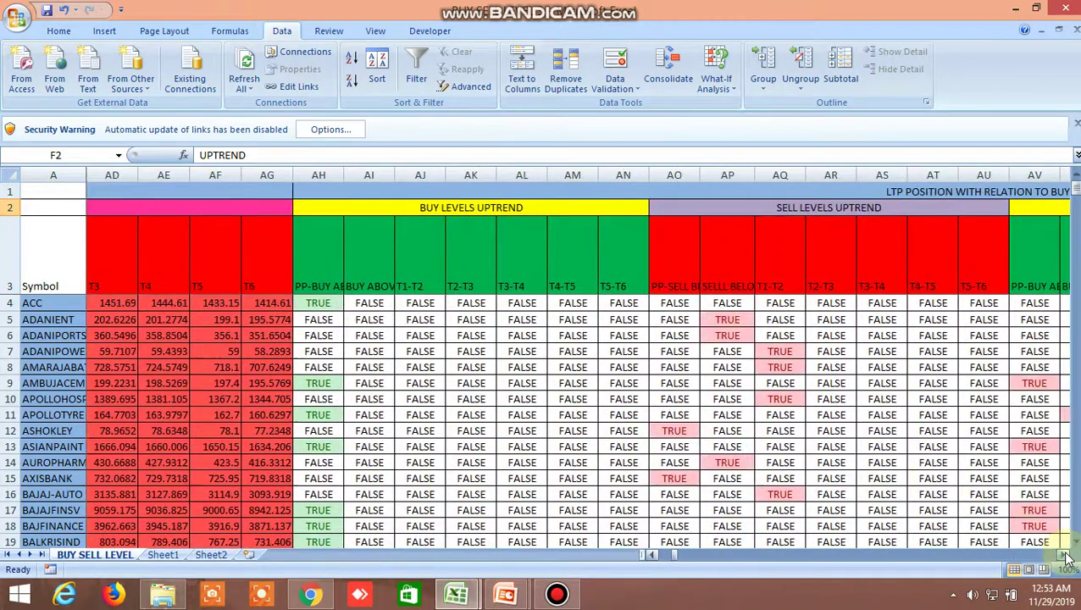
{"action": "left_click", "coordinate": [1065, 555]}
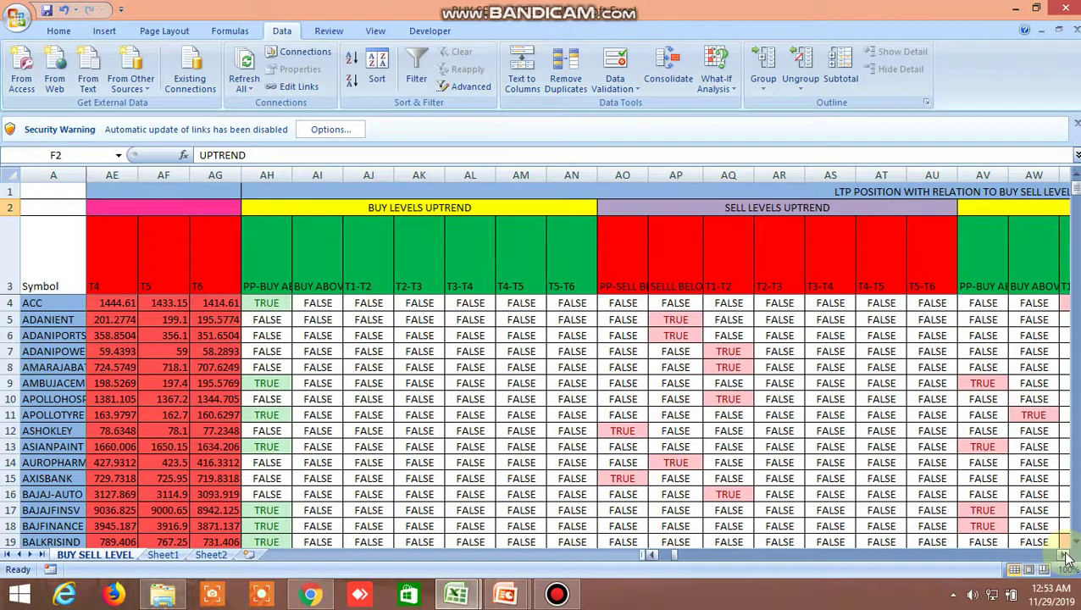
{"action": "left_click", "coordinate": [430, 206]}
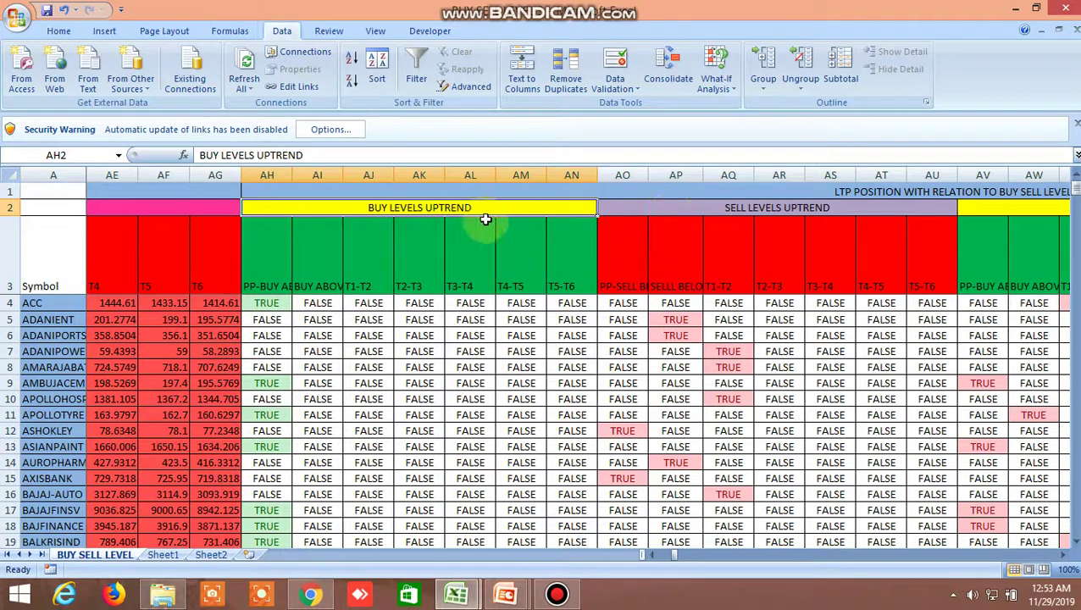
{"action": "left_click", "coordinate": [742, 215]}
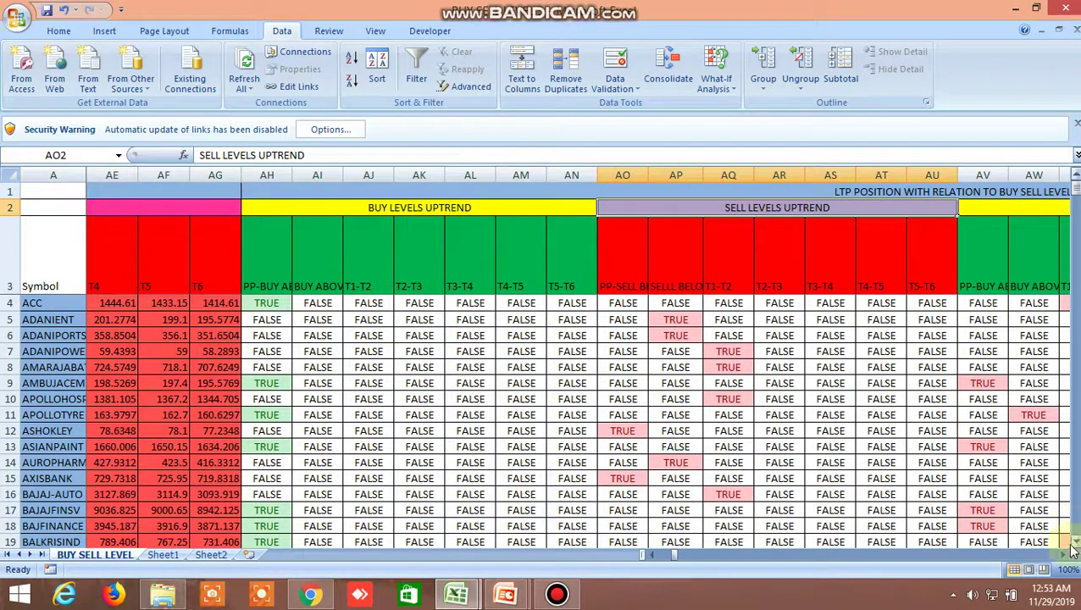
- Examine the downtrend LTP position columns, the LTP close to entry level columns and the 5-34 MA CROSS columns
{"action": "scroll", "coordinate": [1071, 548], "scroll_direction": "right", "scroll_amount": 7}
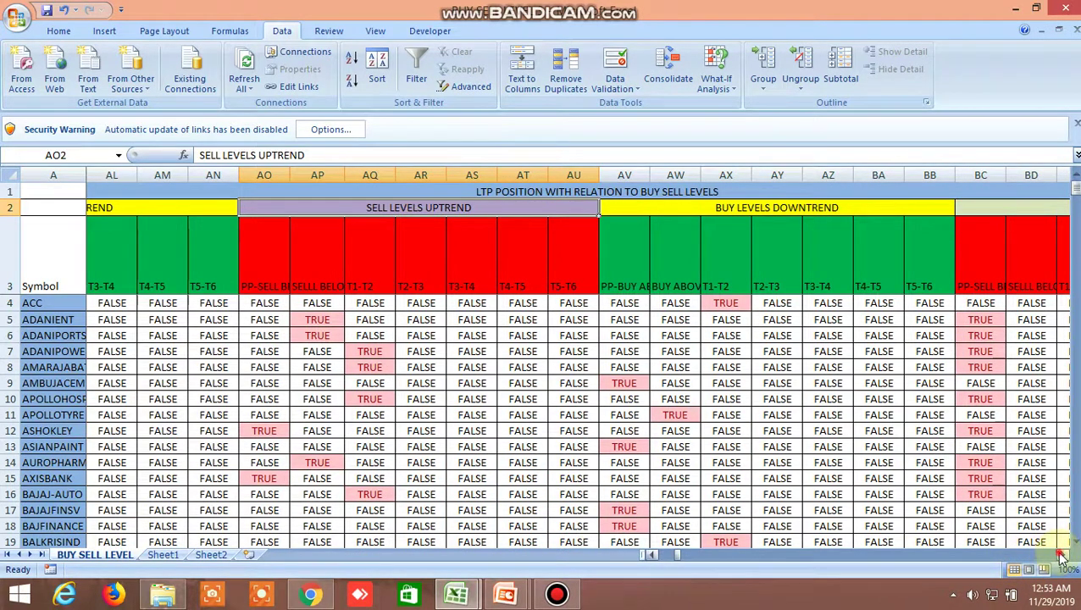
{"action": "scroll", "coordinate": [1061, 554], "scroll_direction": "right", "scroll_amount": 20}
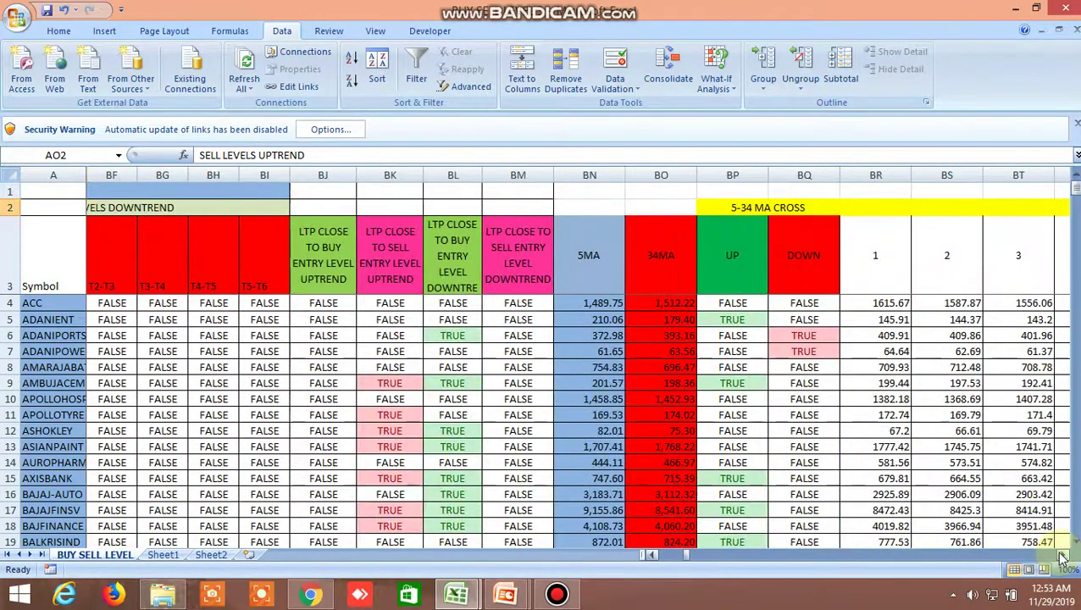
{"action": "left_click", "coordinate": [1060, 555]}
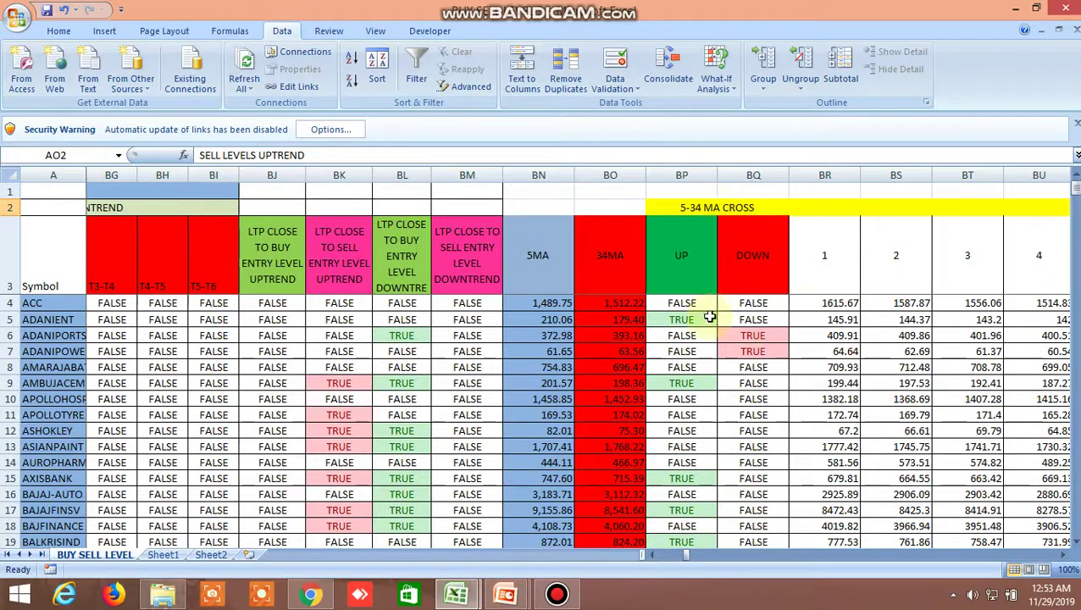
{"action": "scroll", "coordinate": [725, 406], "scroll_direction": "down", "scroll_amount": 4}
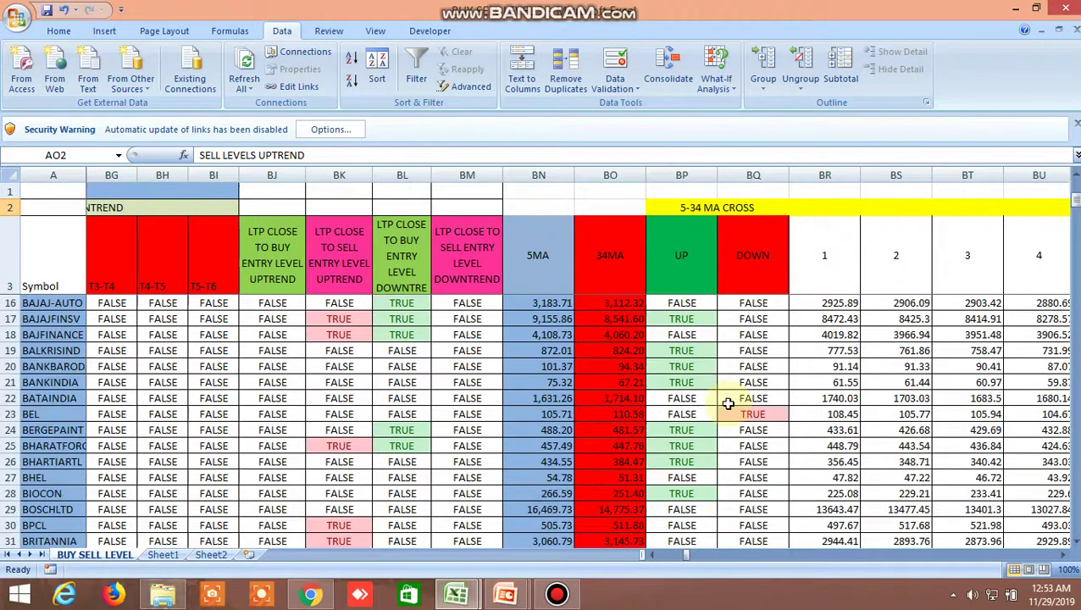
{"action": "scroll", "coordinate": [725, 405], "scroll_direction": "up", "scroll_amount": 4}
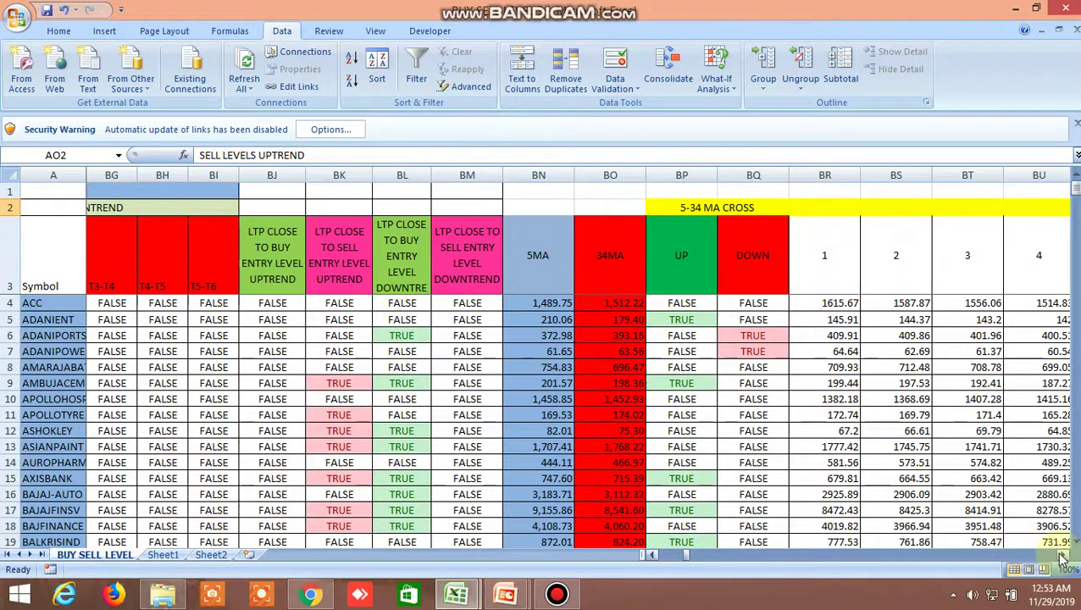
- Review the numbered columns up to 34 and the HLCC/4 and LTP comparison columns, and return to the first columns
{"action": "scroll", "coordinate": [1060, 554], "scroll_direction": "right", "scroll_amount": 20}
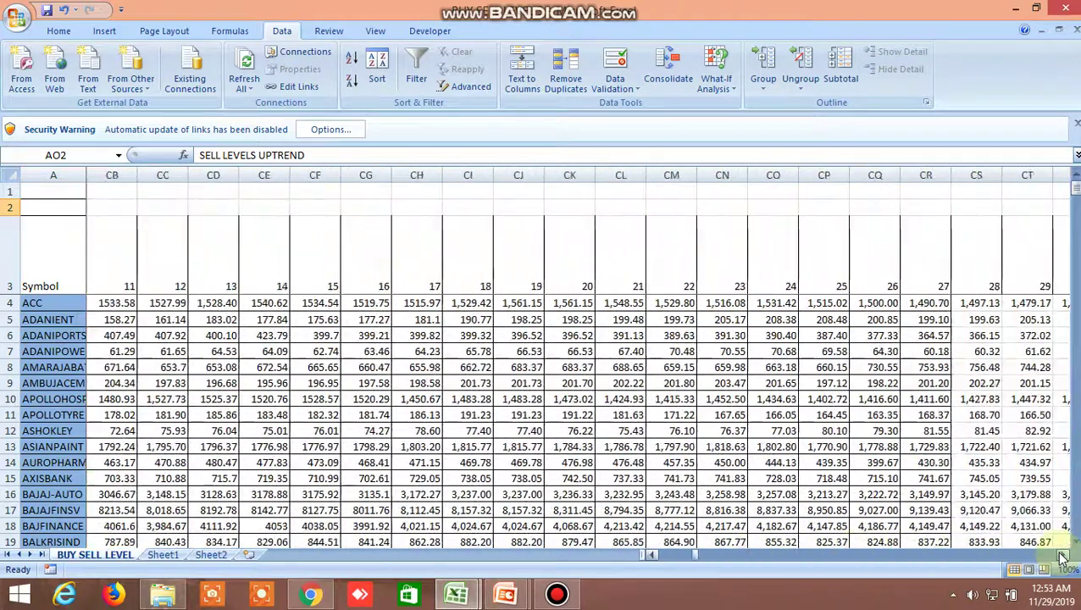
{"action": "scroll", "coordinate": [1060, 555], "scroll_direction": "right", "scroll_amount": 16}
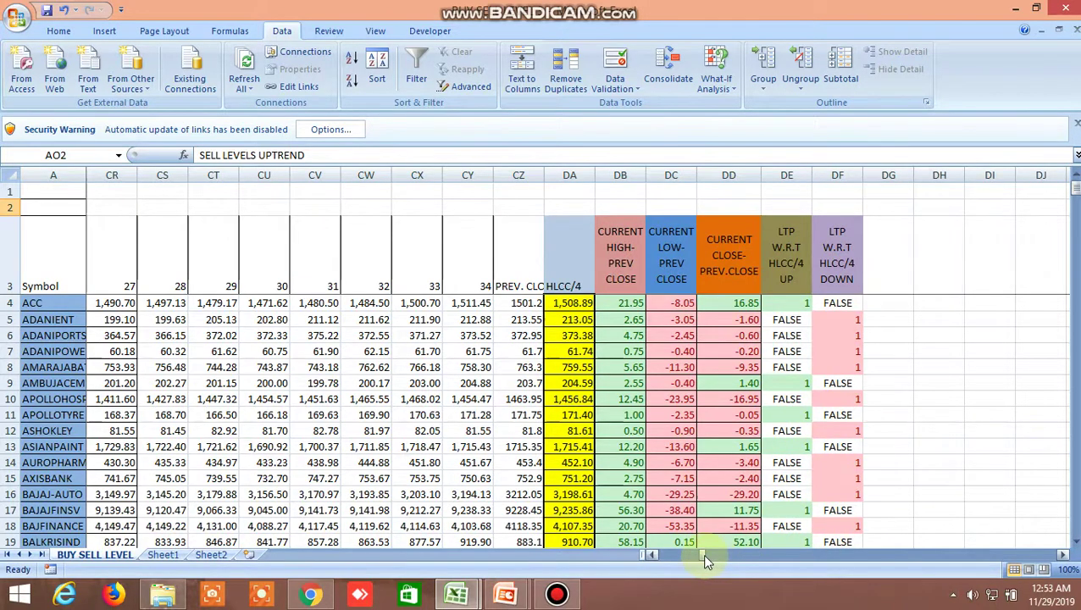
{"action": "left_click_drag", "start_coordinate": [701, 555], "coordinate": [648, 561]}
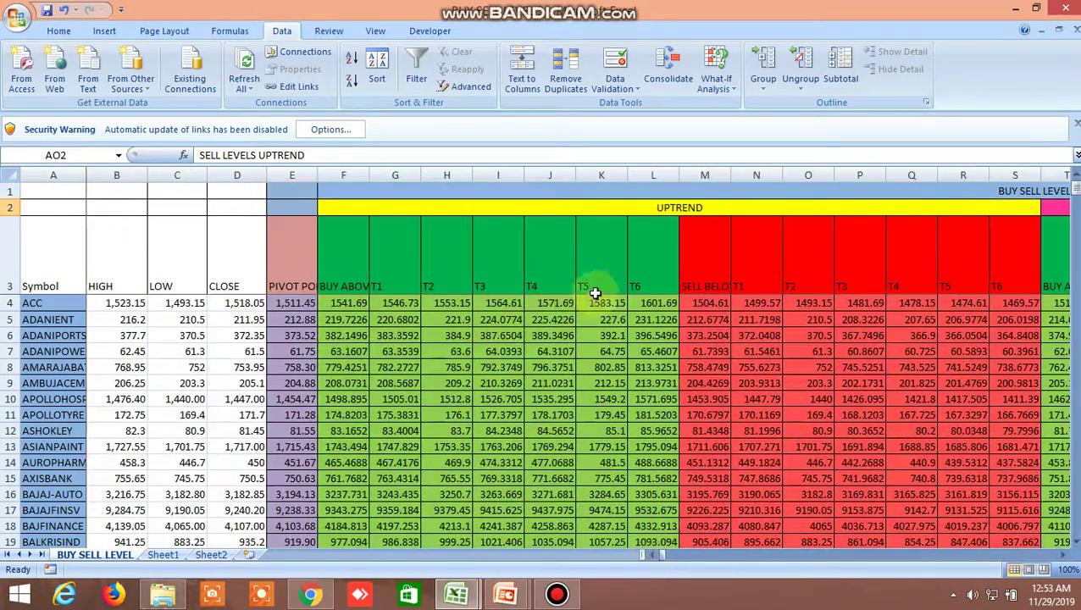
- Inspect the UPTREND header in F2 again and compare its levels with the DOWNTREND buy and sell levels
{"action": "left_click", "coordinate": [661, 206]}
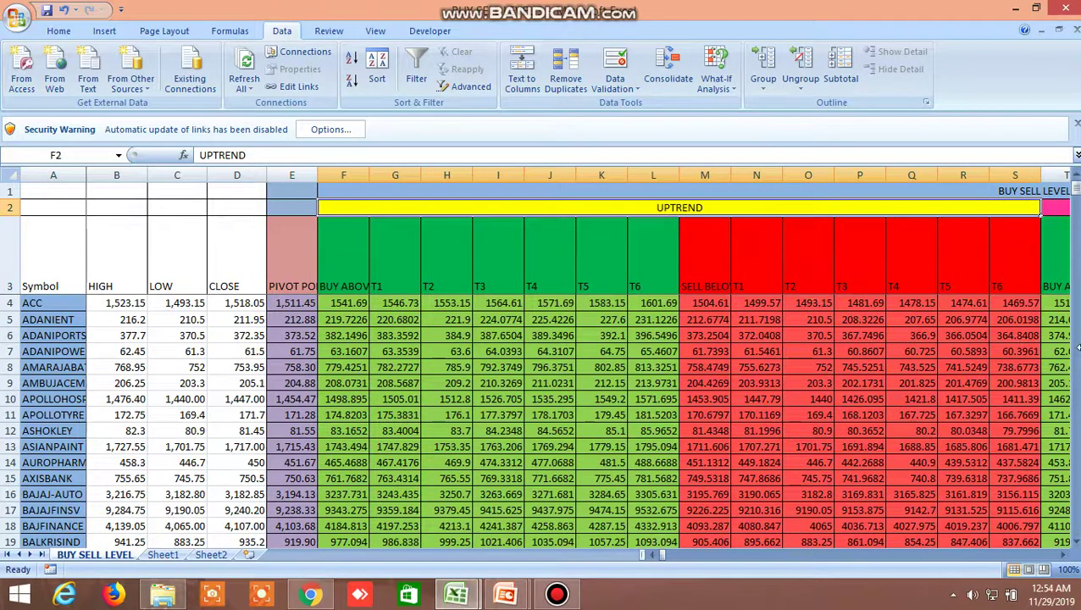
{"action": "left_click", "coordinate": [1066, 555]}
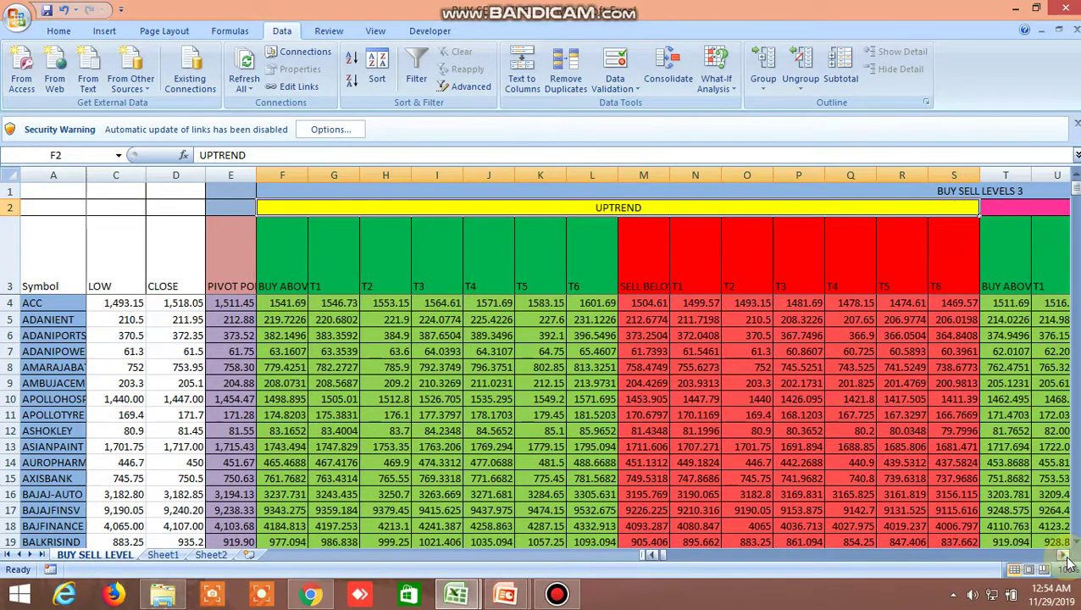
{"action": "left_click", "coordinate": [1066, 556]}
{"action": "left_click", "coordinate": [1066, 556]}
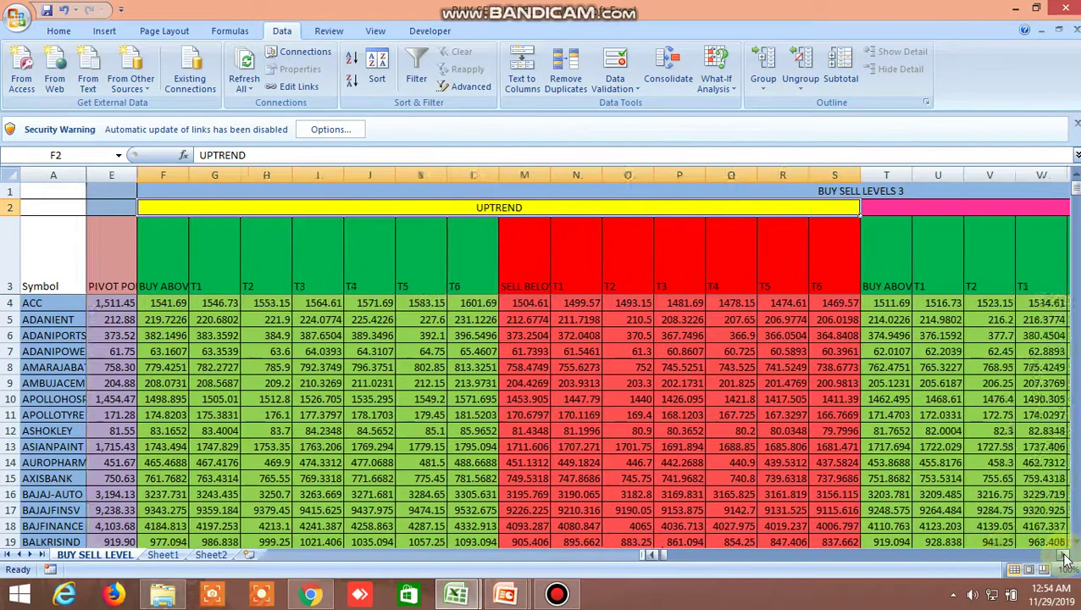
{"action": "left_click", "coordinate": [1065, 555]}
{"action": "left_click", "coordinate": [1065, 556]}
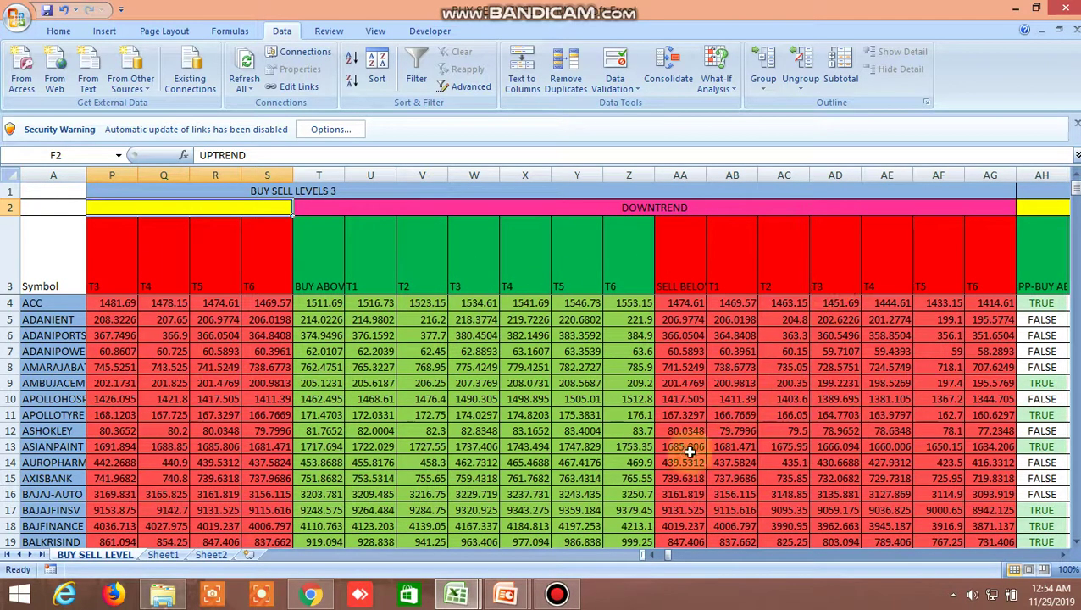
- Switch to the BUY SELL LEVEL CUM SCREENER workbook and review its levels up to the LTP versus buy level screener in column W
{"action": "mouse_move", "coordinate": [479, 599]}
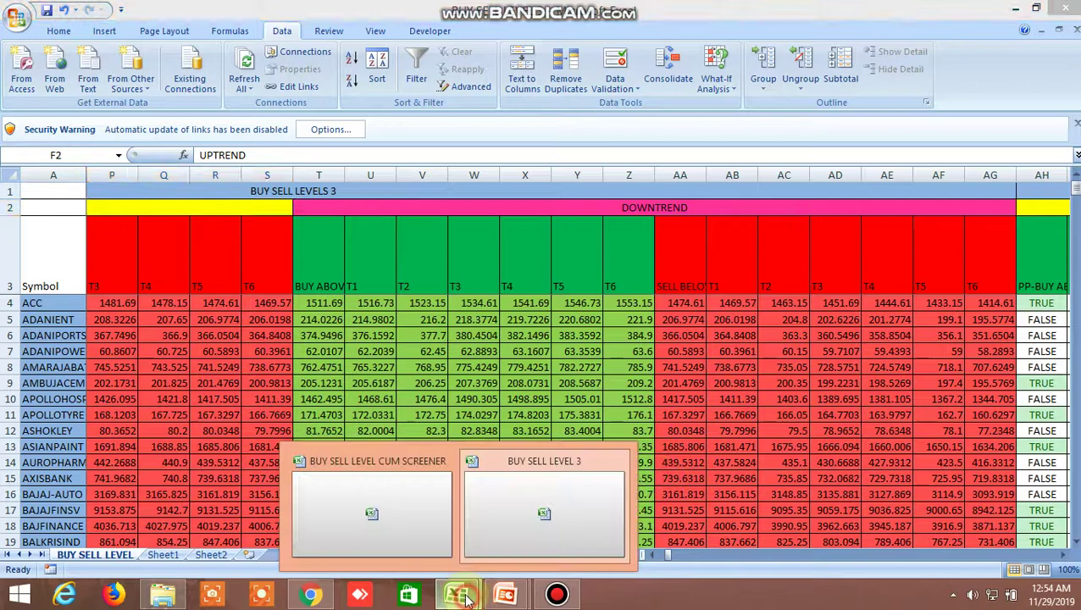
{"action": "left_click", "coordinate": [399, 512]}
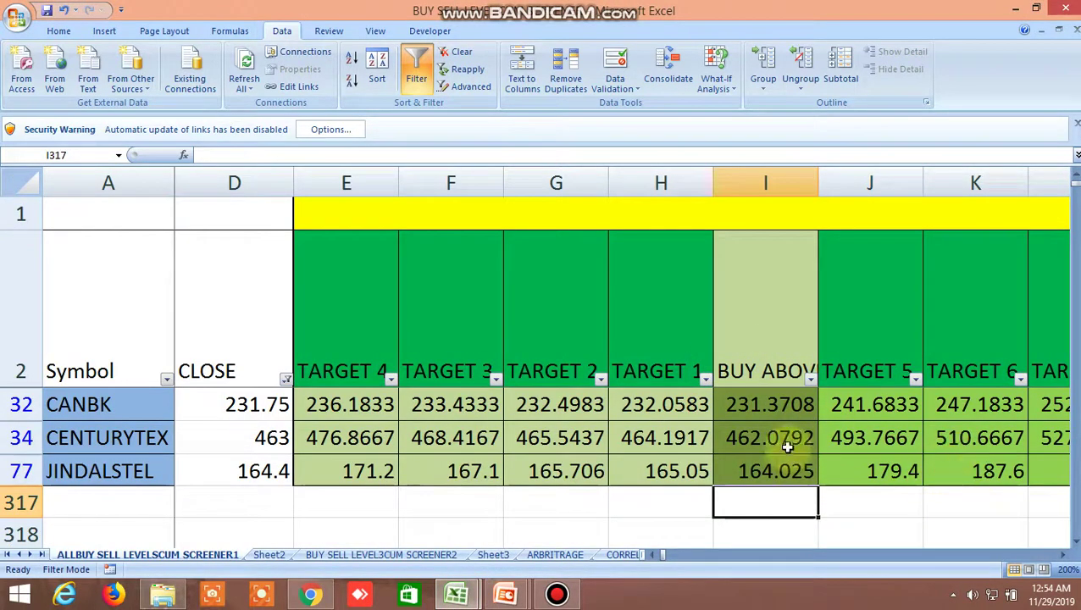
{"action": "left_click", "coordinate": [1066, 556]}
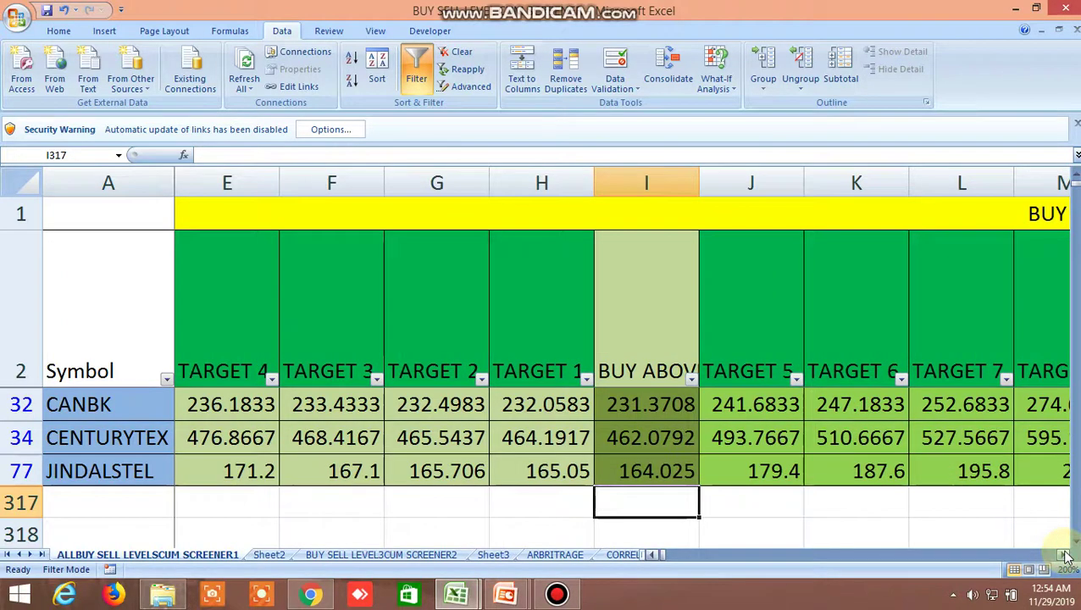
{"action": "left_click", "coordinate": [1065, 556]}
{"action": "left_click", "coordinate": [1066, 556]}
{"action": "left_click", "coordinate": [1065, 555]}
{"action": "left_click", "coordinate": [1066, 555]}
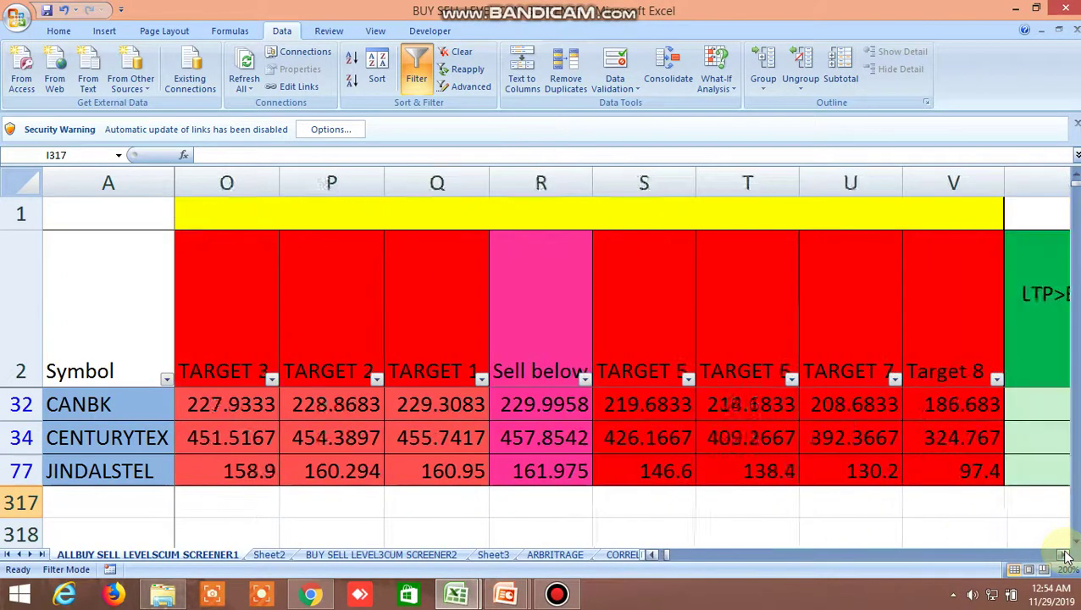
{"action": "left_click", "coordinate": [1066, 556]}
{"action": "left_click", "coordinate": [1065, 556]}
{"action": "left_click", "coordinate": [1066, 556]}
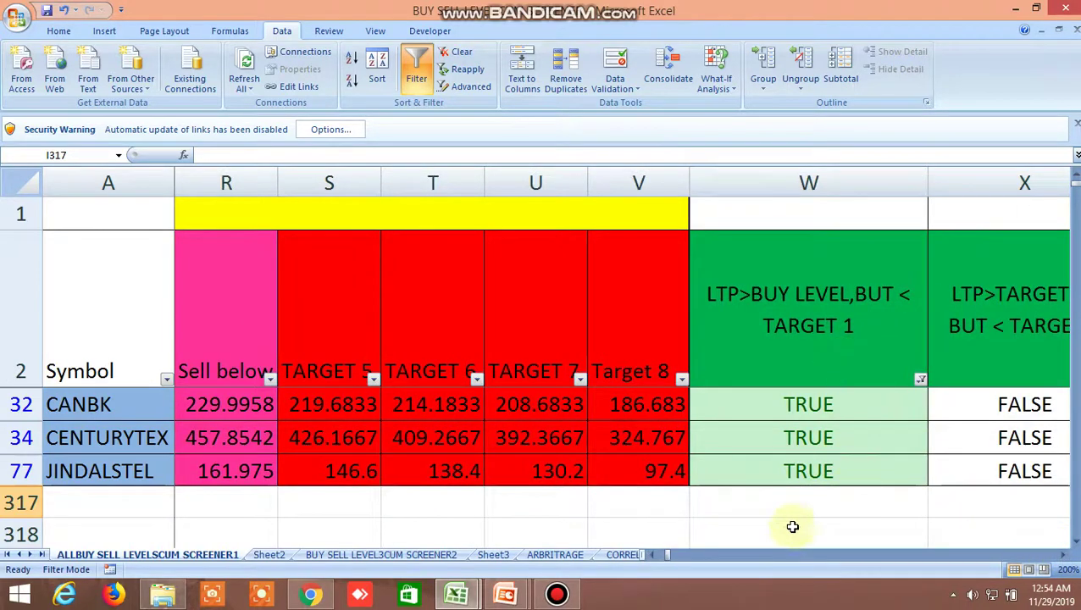
- Return to the HIGH column and review BUY SELL LEVELS 1 from the buy targets through the Sell below column
{"action": "left_click_drag", "start_coordinate": [668, 554], "coordinate": [657, 555]}
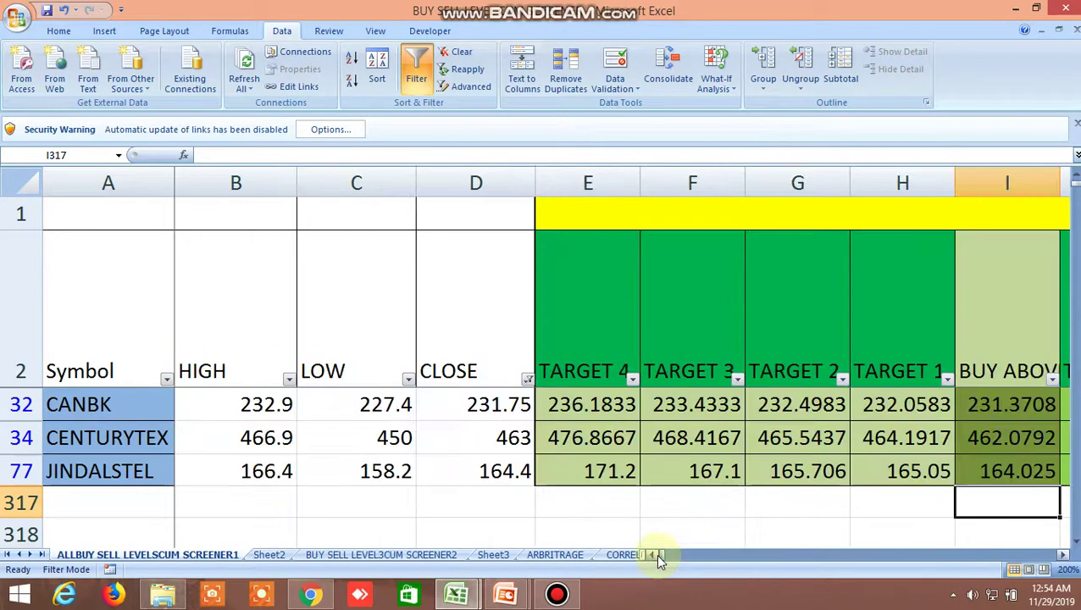
{"action": "left_click", "coordinate": [1060, 557]}
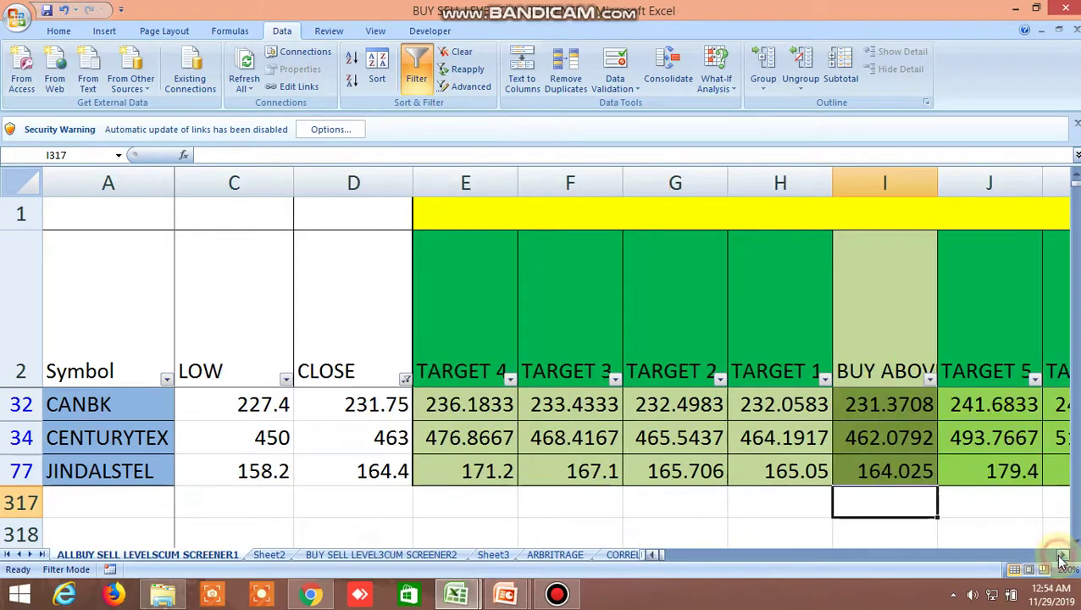
{"action": "left_click", "coordinate": [1059, 558]}
{"action": "left_click", "coordinate": [1060, 558]}
{"action": "left_click", "coordinate": [1059, 557]}
{"action": "left_click", "coordinate": [1060, 558]}
{"action": "left_click", "coordinate": [1059, 558]}
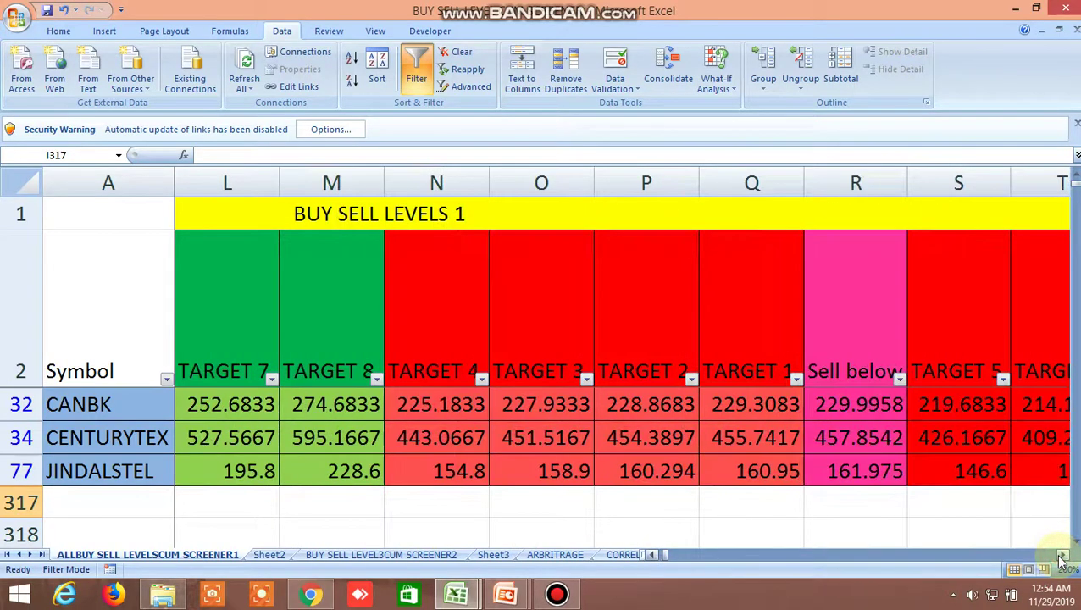
- Go back to the buy targets and select the BUY ABOVE header in I2
{"action": "left_click", "coordinate": [659, 554]}
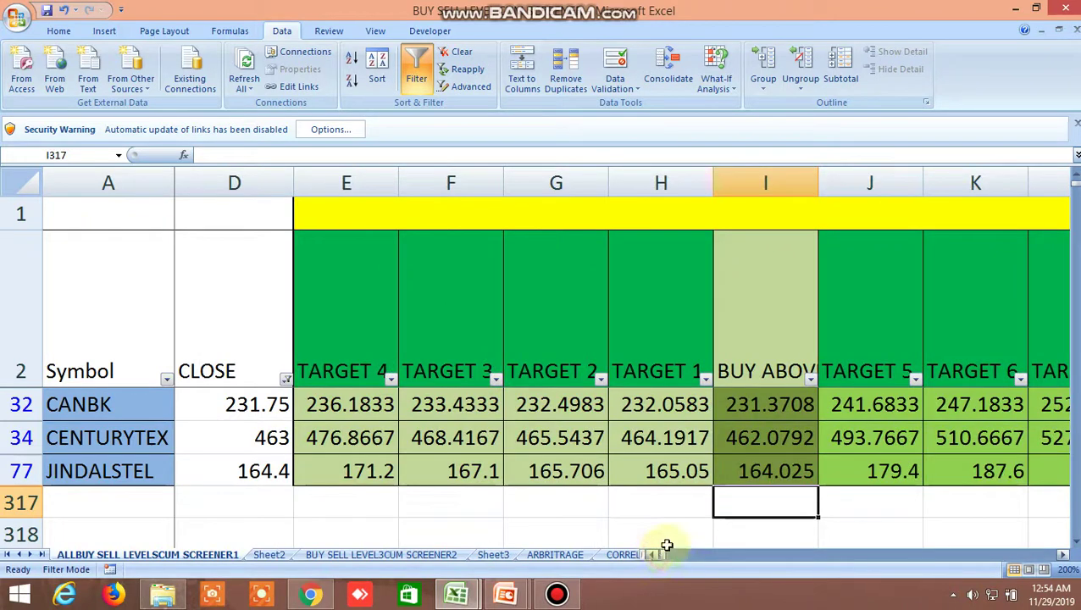
{"action": "left_click", "coordinate": [650, 558]}
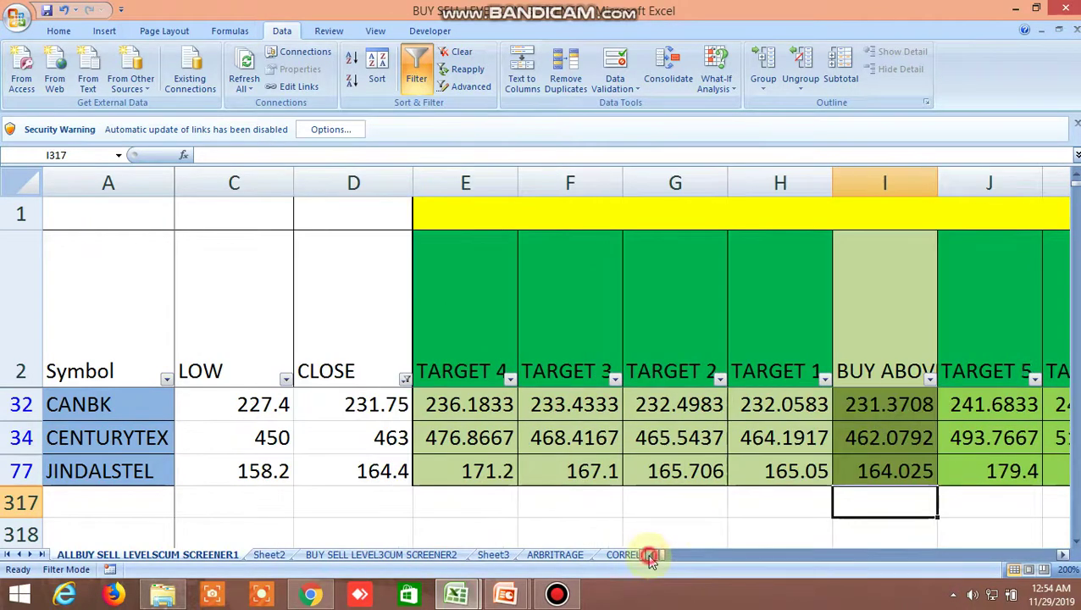
{"action": "left_click", "coordinate": [1066, 559]}
{"action": "left_click", "coordinate": [1066, 559]}
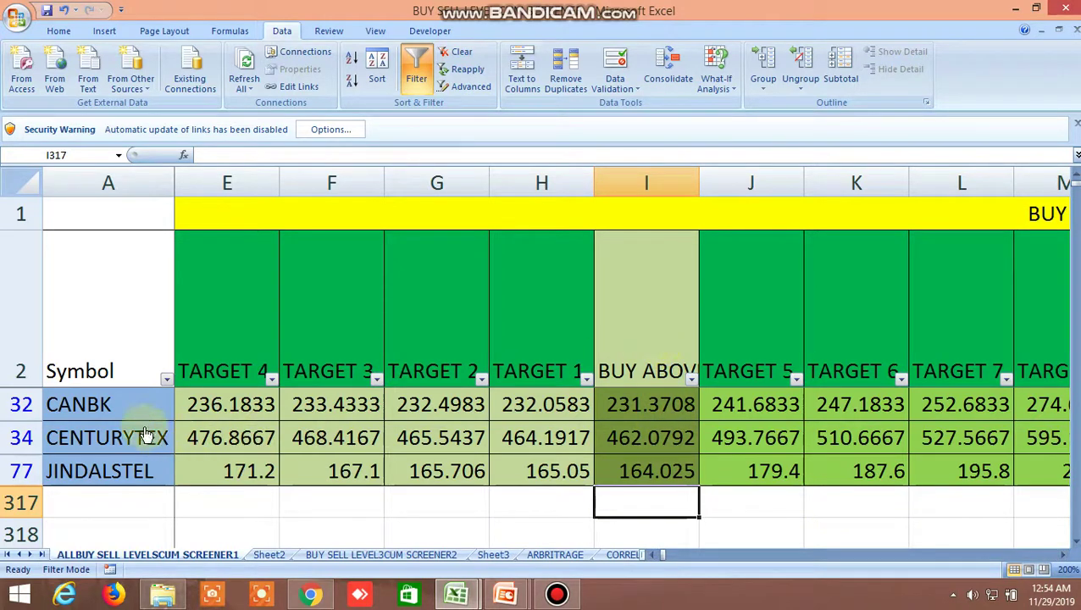
{"action": "left_click", "coordinate": [635, 334]}
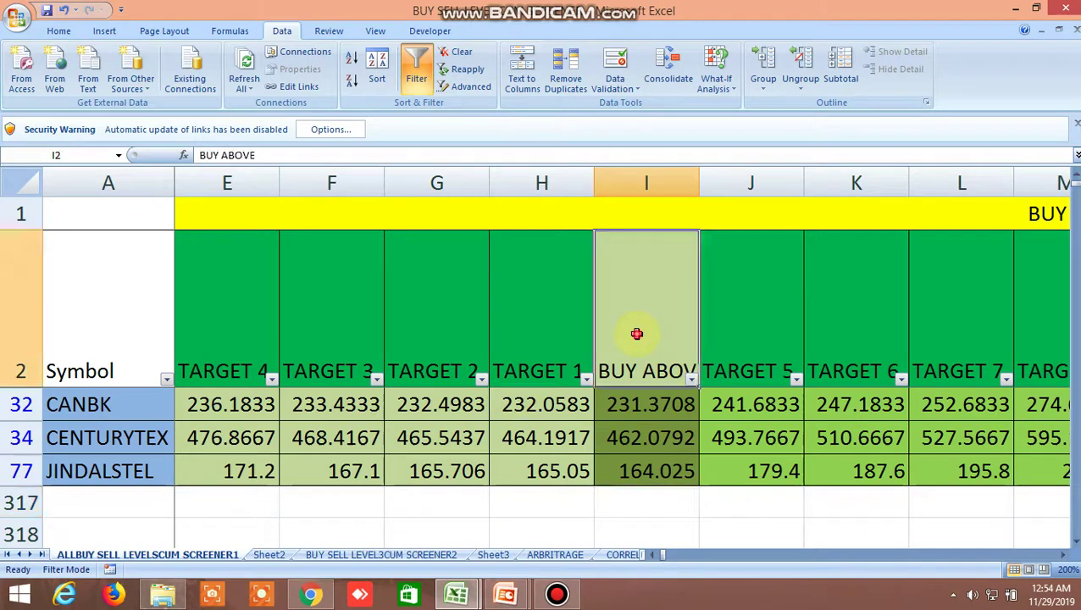
- Inspect the BUY SELL LEVELS 1 headers from the buy targets beside BUY ABOVE through Sell below and its sell targets
{"action": "left_click", "coordinate": [549, 339]}
{"action": "left_click", "coordinate": [444, 339]}
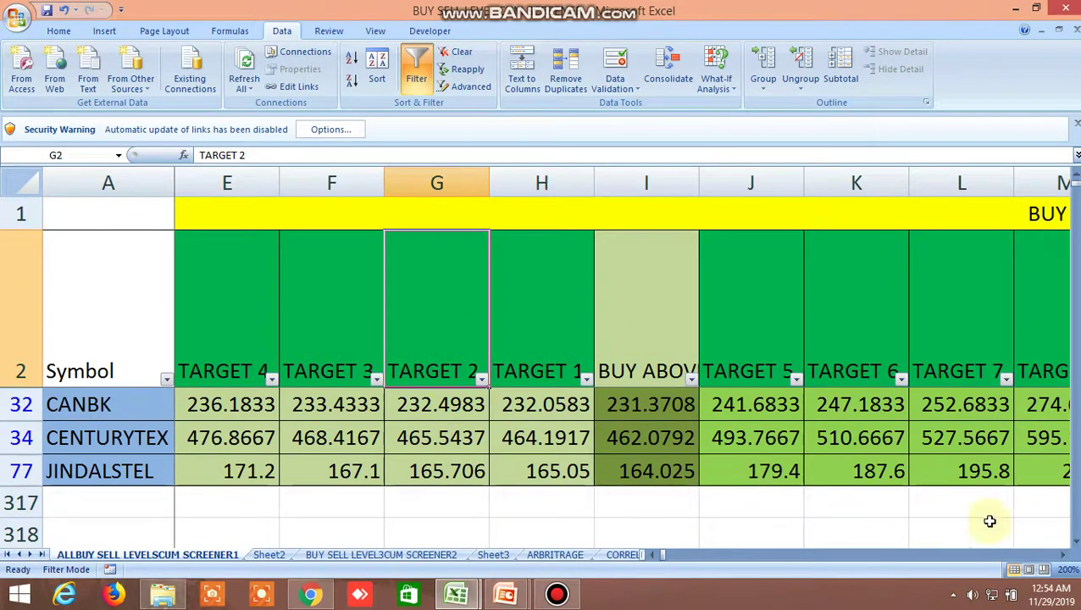
{"action": "left_click", "coordinate": [1061, 555]}
{"action": "left_click", "coordinate": [1061, 555]}
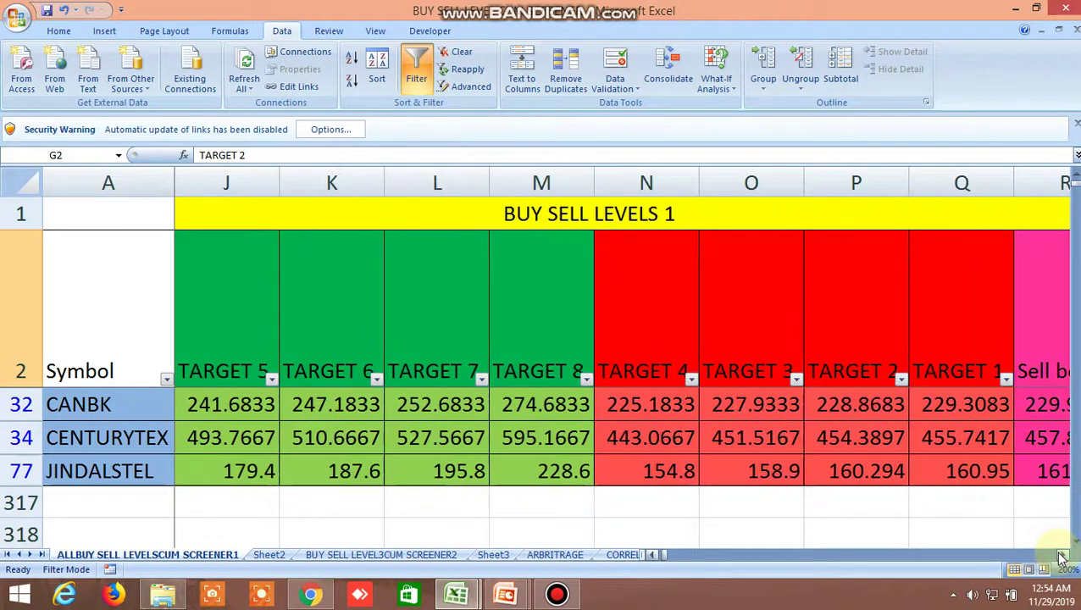
{"action": "left_click", "coordinate": [1061, 555]}
{"action": "left_click", "coordinate": [1061, 555]}
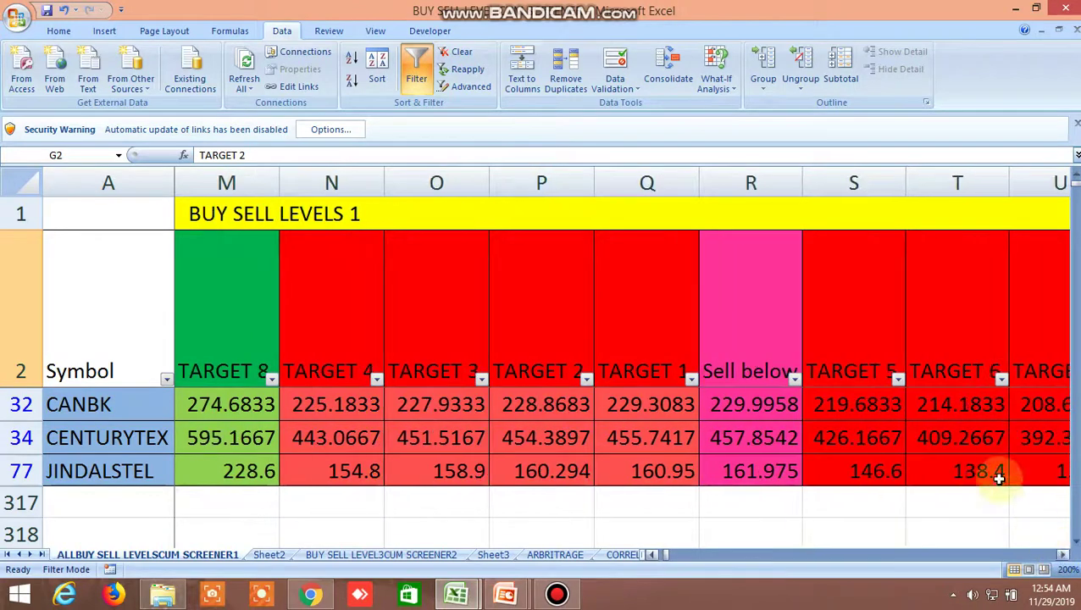
{"action": "left_click", "coordinate": [765, 341]}
{"action": "left_click", "coordinate": [682, 336]}
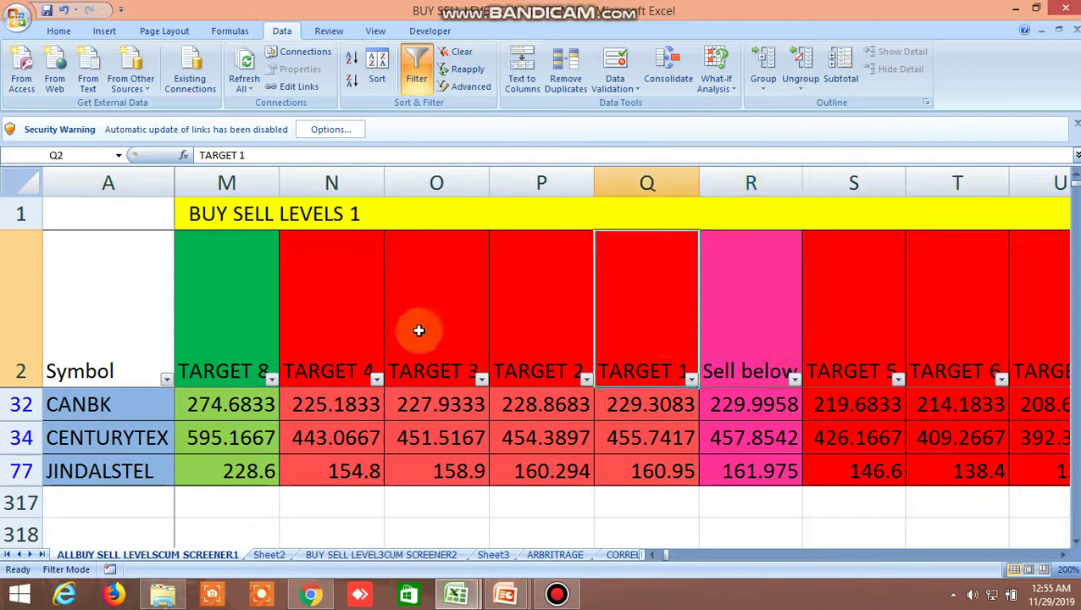
{"action": "left_click", "coordinate": [356, 329]}
{"action": "left_click", "coordinate": [818, 320]}
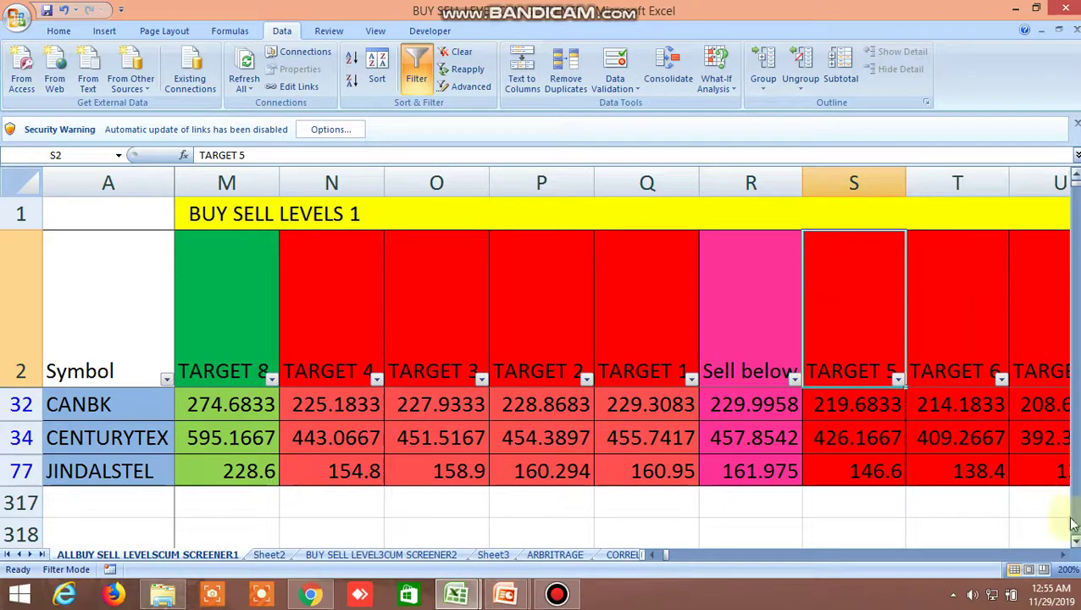
- Review the LTP versus target screener columns from W onward, up to the ADVANCE/DECLINE RATIO and VOLATILITY columns
{"action": "left_click", "coordinate": [1063, 555]}
{"action": "left_click", "coordinate": [1064, 556]}
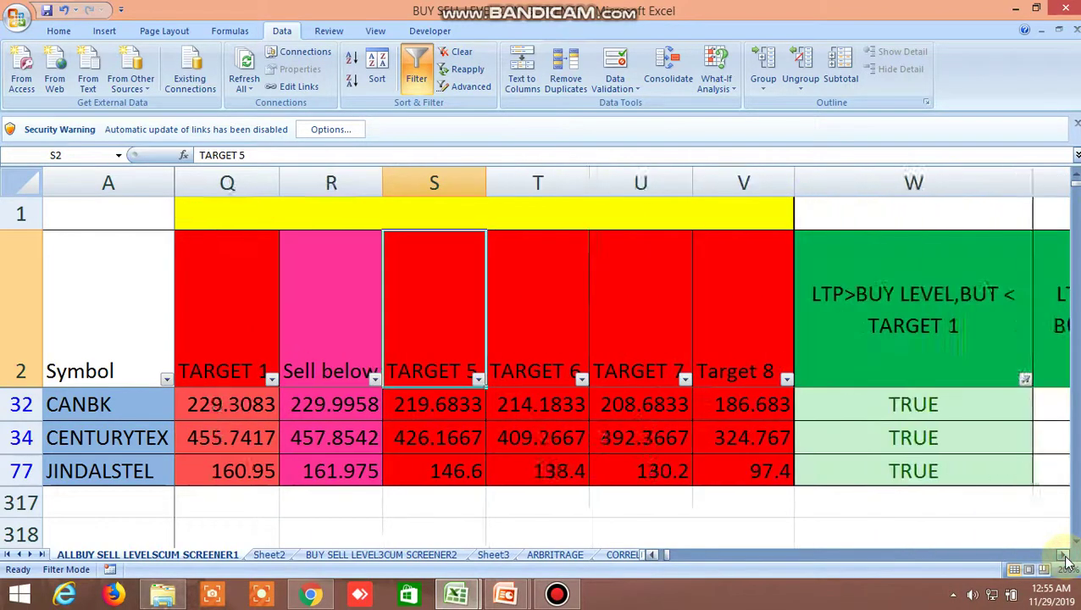
{"action": "left_click", "coordinate": [1064, 556]}
{"action": "left_click", "coordinate": [1064, 555]}
{"action": "left_click", "coordinate": [1063, 555]}
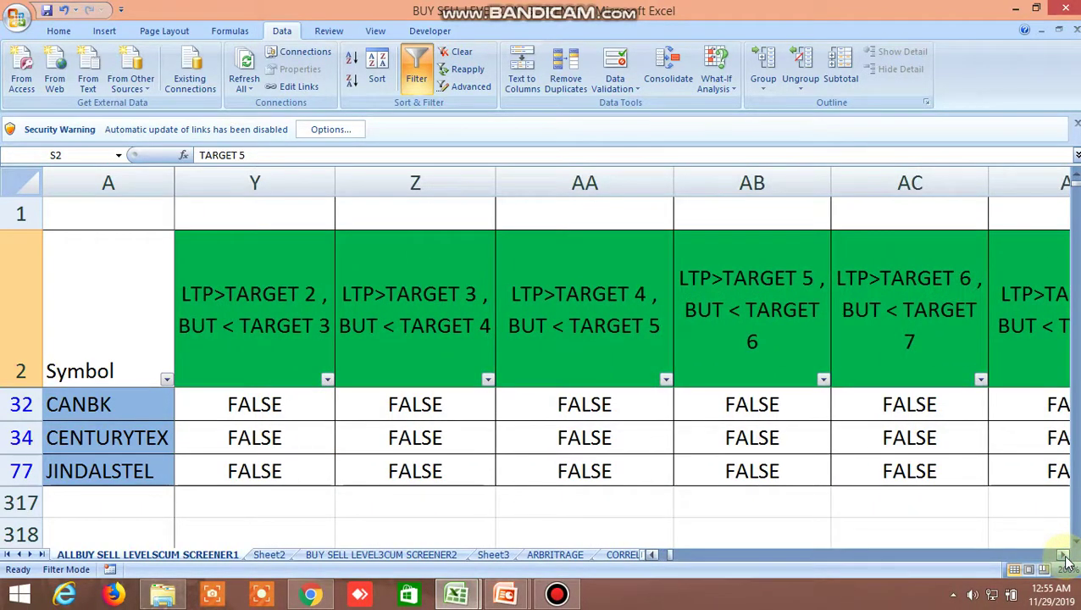
{"action": "left_click", "coordinate": [1064, 555]}
{"action": "left_click", "coordinate": [1064, 556]}
{"action": "left_click", "coordinate": [1064, 556]}
{"action": "left_click", "coordinate": [1063, 555]}
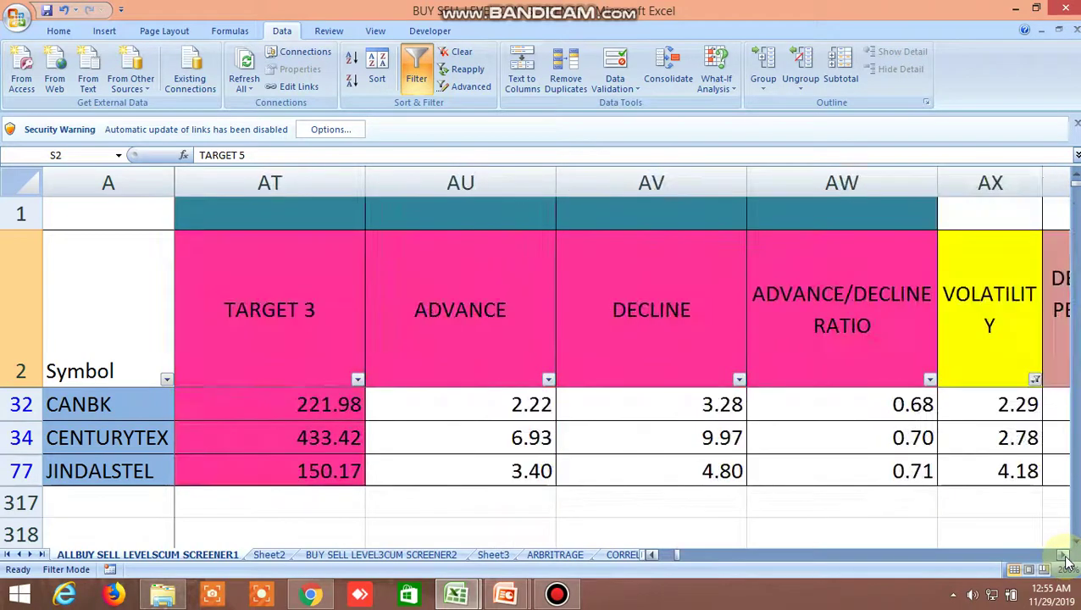
- Examine the numbered daily price columns, then the 20 DEMA, MAX, MIN, stochastic and Dema cross buy/sell columns
{"action": "left_click", "coordinate": [1064, 555]}
{"action": "left_click", "coordinate": [1064, 556]}
{"action": "left_click", "coordinate": [1064, 556]}
{"action": "left_click", "coordinate": [1063, 555]}
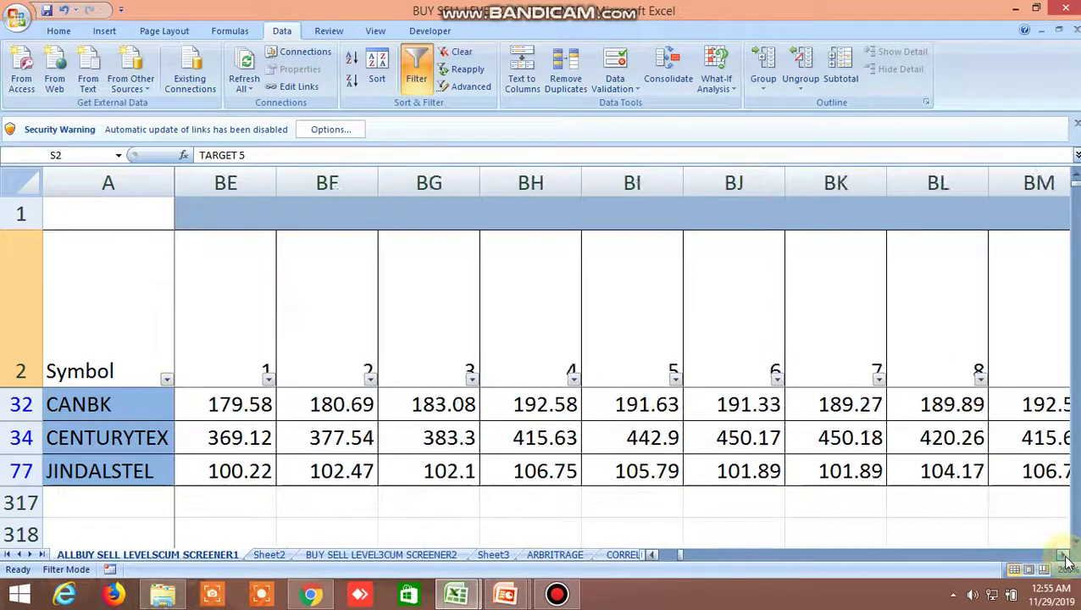
{"action": "left_click", "coordinate": [1064, 556]}
{"action": "left_click", "coordinate": [1063, 555]}
{"action": "left_click", "coordinate": [1064, 556]}
{"action": "left_click", "coordinate": [1064, 555]}
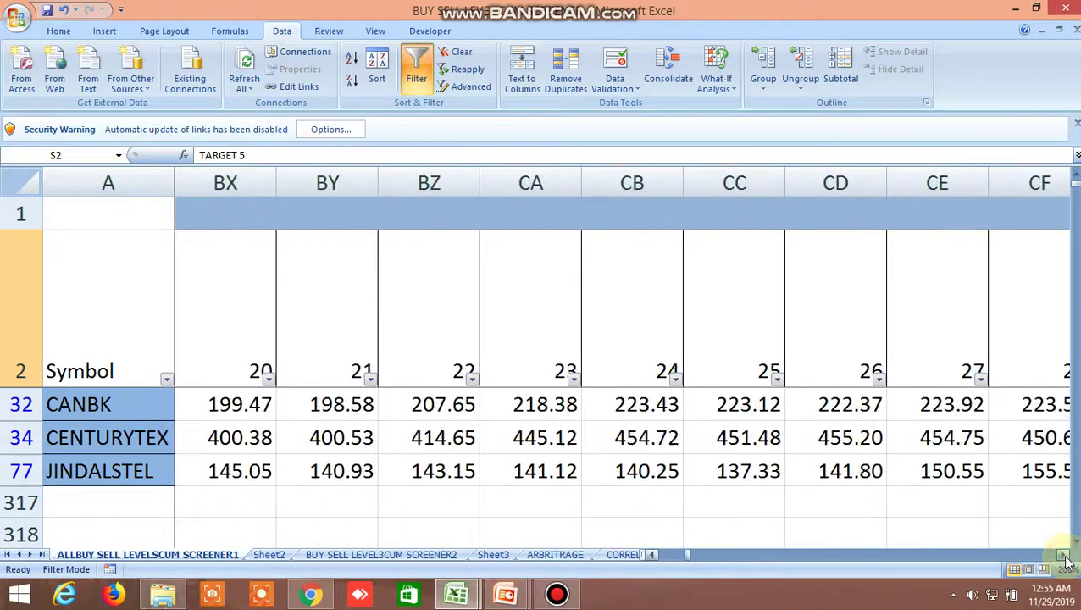
{"action": "left_click", "coordinate": [1064, 556]}
{"action": "left_click", "coordinate": [1064, 556]}
{"action": "left_click", "coordinate": [1064, 555]}
{"action": "left_click", "coordinate": [1064, 555]}
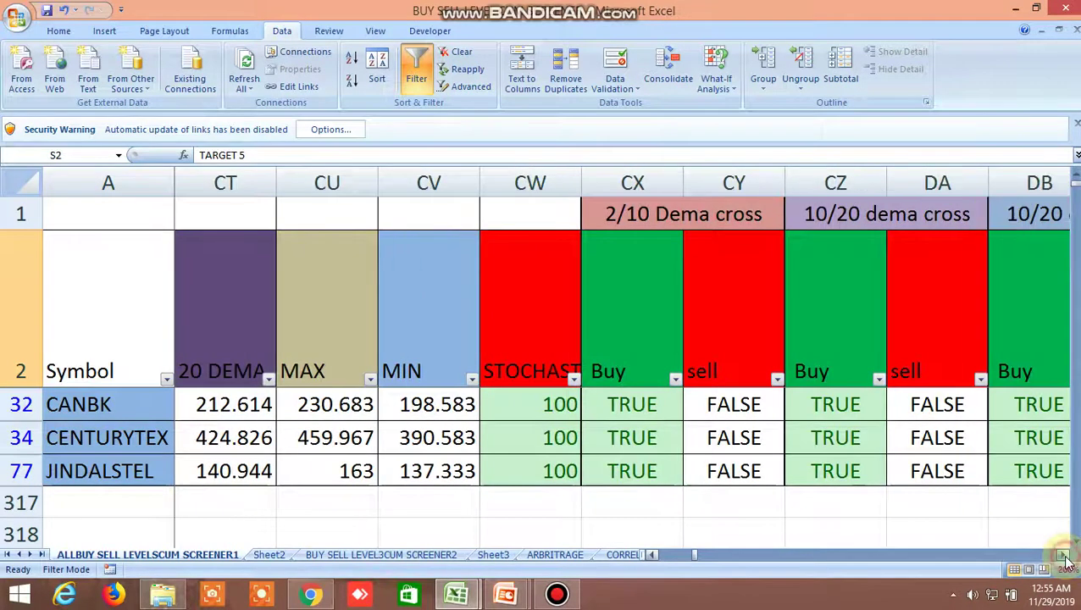
- Review the NORMDIST 30 and 15 columns and the PROBABILITY up/down columns up to MA 5 and EMA 5
{"action": "left_click", "coordinate": [1064, 556]}
{"action": "left_click", "coordinate": [1063, 555]}
{"action": "left_click", "coordinate": [1064, 555]}
{"action": "left_click", "coordinate": [1063, 556]}
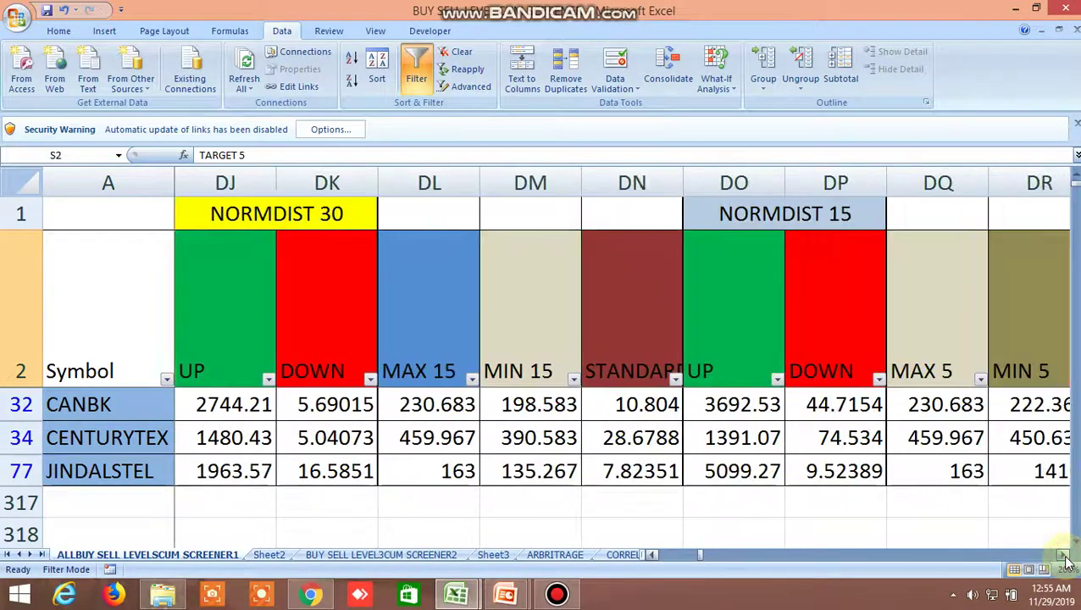
{"action": "left_click", "coordinate": [1064, 556]}
{"action": "left_click", "coordinate": [1064, 555]}
{"action": "left_click", "coordinate": [1064, 555]}
{"action": "left_click", "coordinate": [1064, 556]}
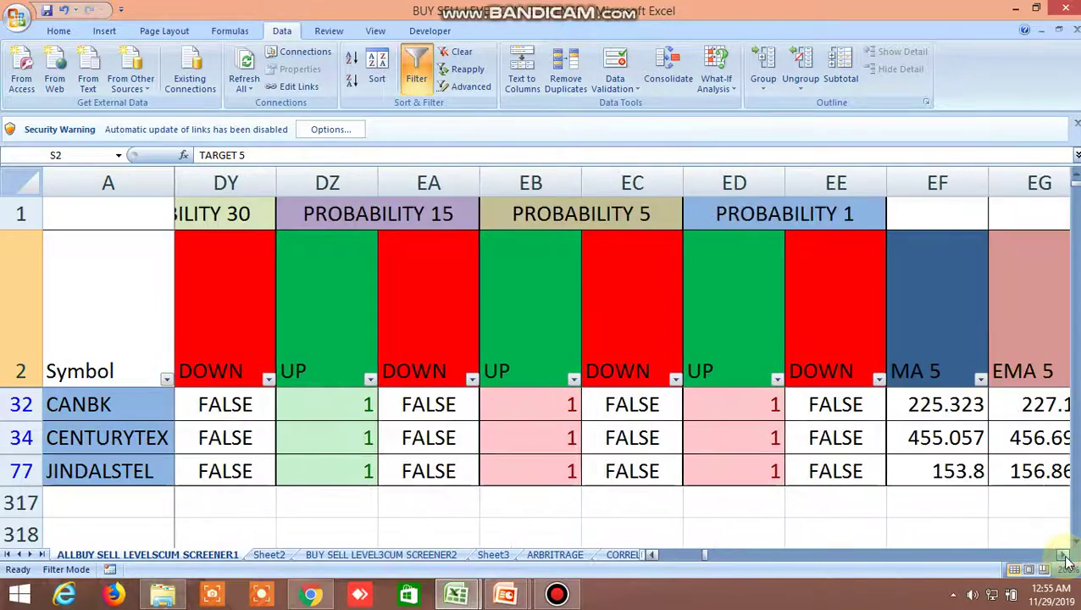
- Examine the EMA 5-8-13 CROSSOVER columns and the R1 to R7 and S1 to S7 levels of BUY SELL LEVELS 3
{"action": "left_click", "coordinate": [1064, 556]}
{"action": "left_click", "coordinate": [1063, 555]}
{"action": "left_click", "coordinate": [1064, 555]}
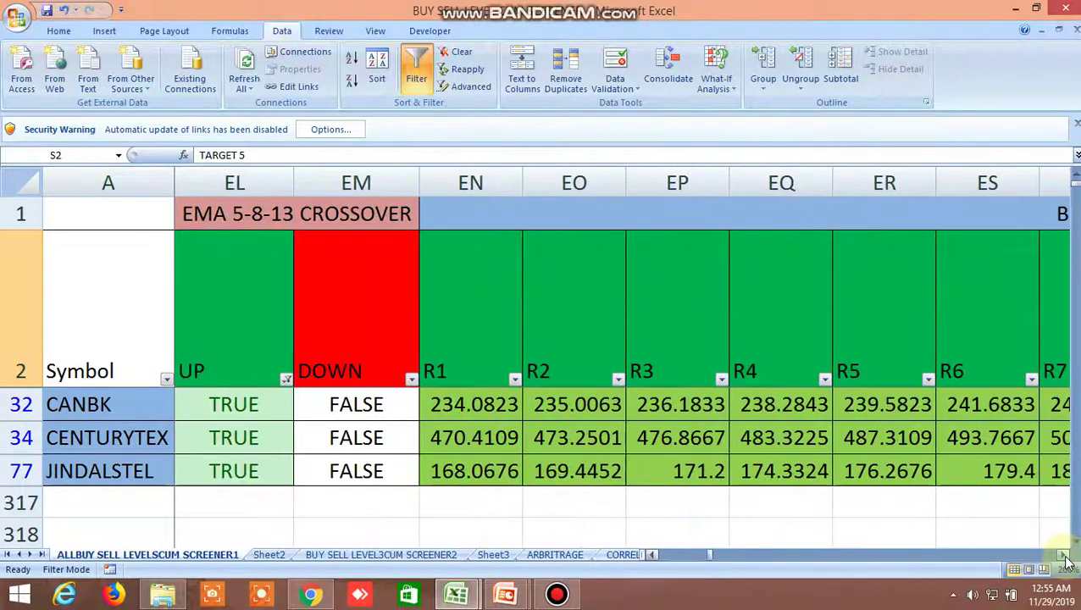
{"action": "left_click", "coordinate": [1064, 556]}
{"action": "left_click", "coordinate": [1064, 555]}
{"action": "left_click", "coordinate": [1064, 556]}
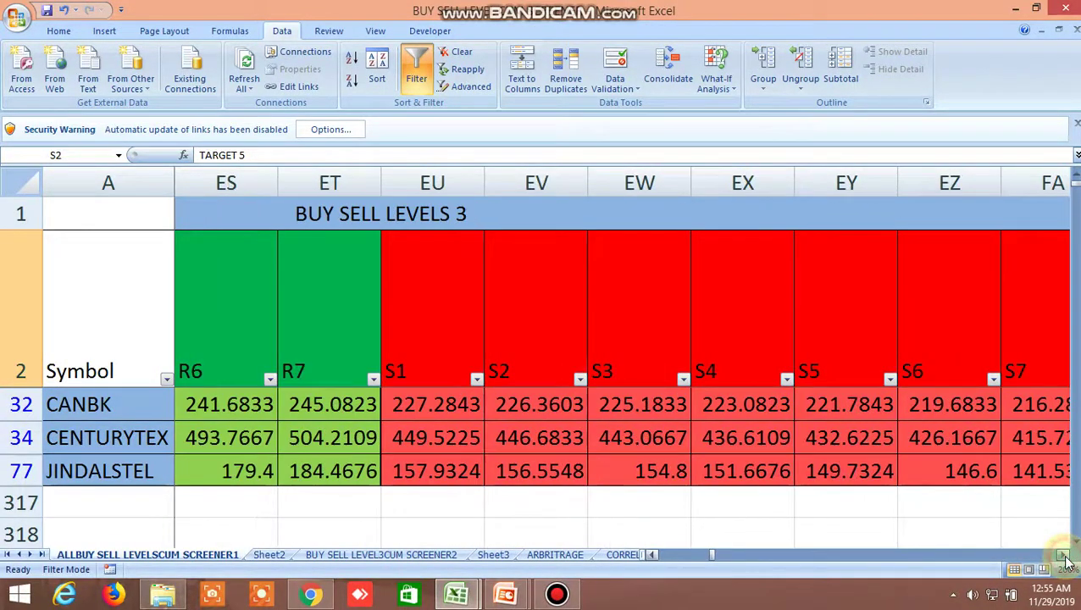
{"action": "left_click", "coordinate": [1063, 556]}
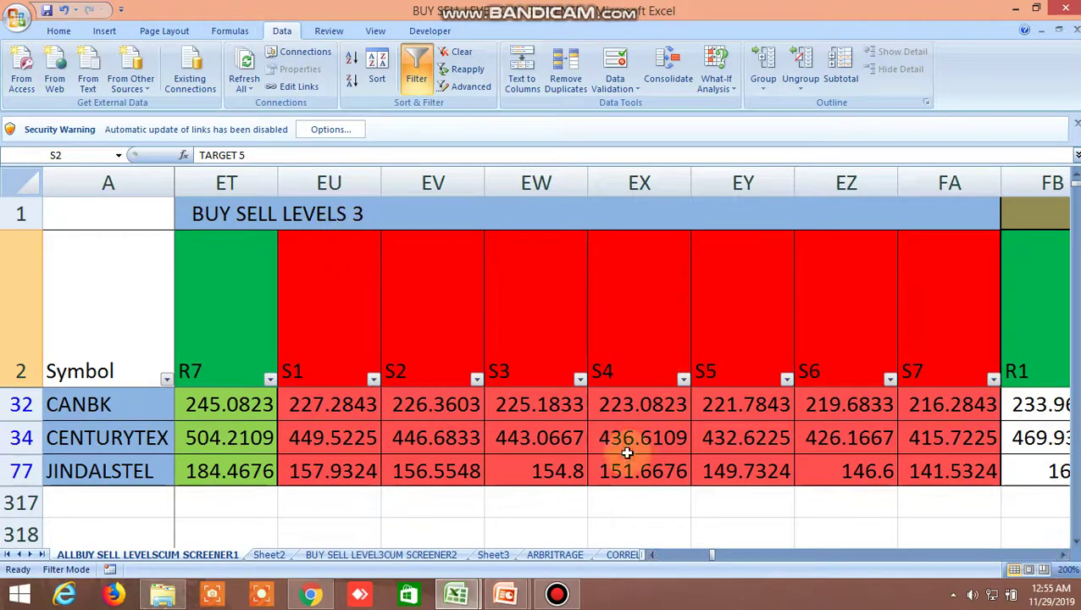
- Remove the filter from the sheet and bring the BANKNIFTY and NIFTY rows 161 to 164 into view beside the first columns
{"action": "left_click_drag", "start_coordinate": [711, 555], "coordinate": [658, 556]}
{"action": "left_click", "coordinate": [416, 69]}
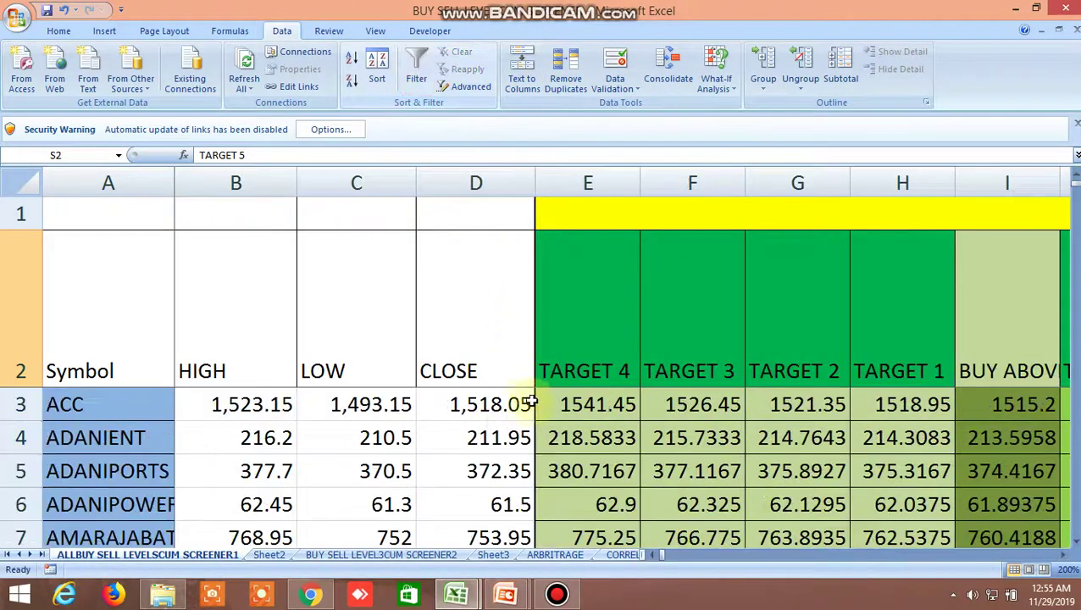
{"action": "scroll", "coordinate": [533, 441], "scroll_direction": "down", "scroll_amount": 20}
{"action": "scroll", "coordinate": [538, 454], "scroll_direction": "down", "scroll_amount": 20}
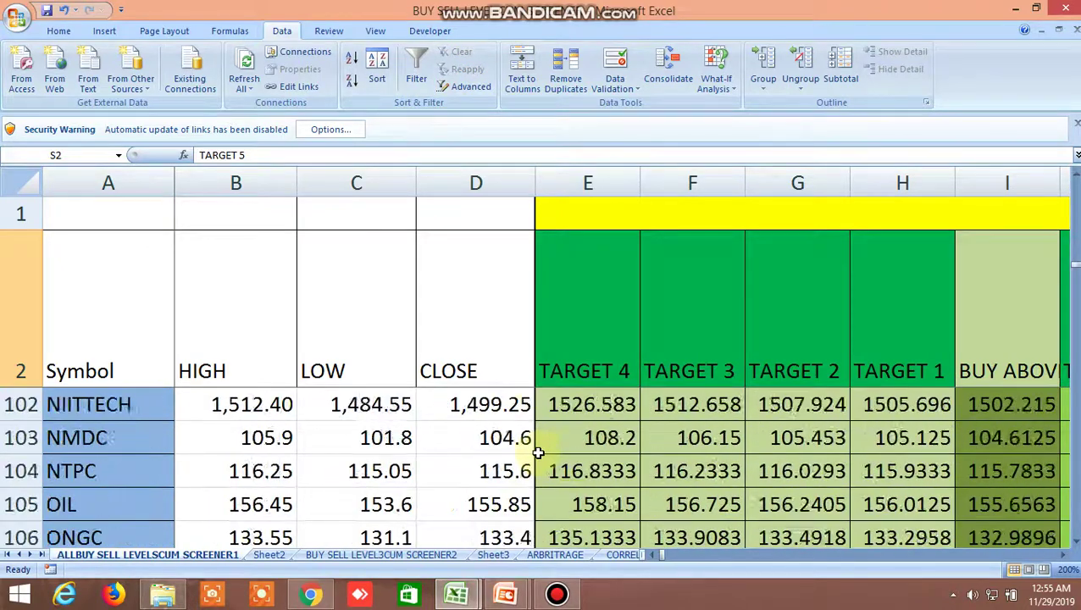
{"action": "scroll", "coordinate": [537, 453], "scroll_direction": "down", "scroll_amount": 5}
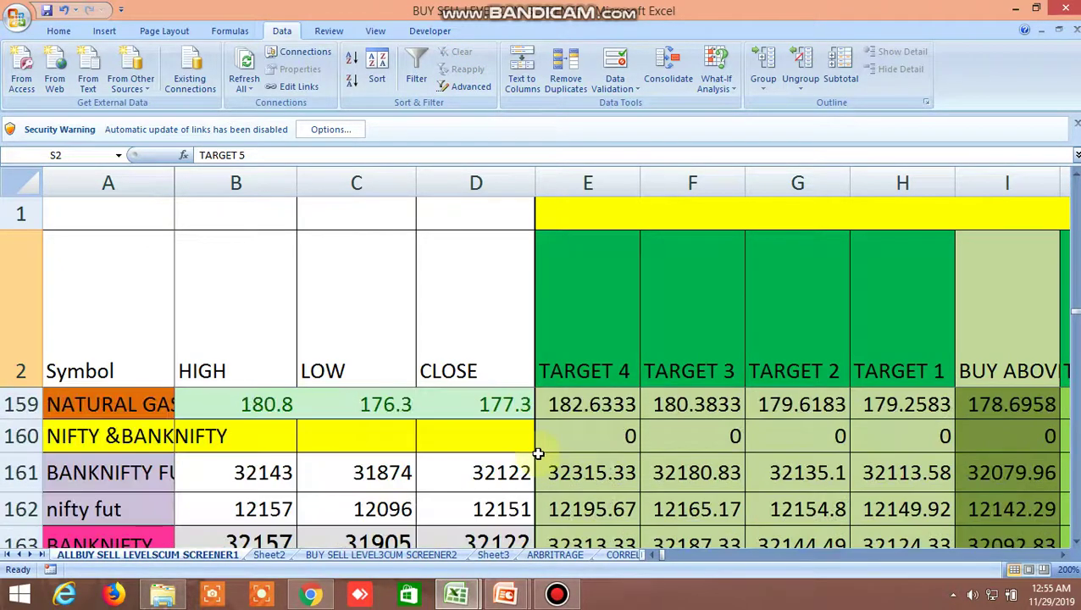
{"action": "scroll", "coordinate": [538, 453], "scroll_direction": "up", "scroll_amount": 1}
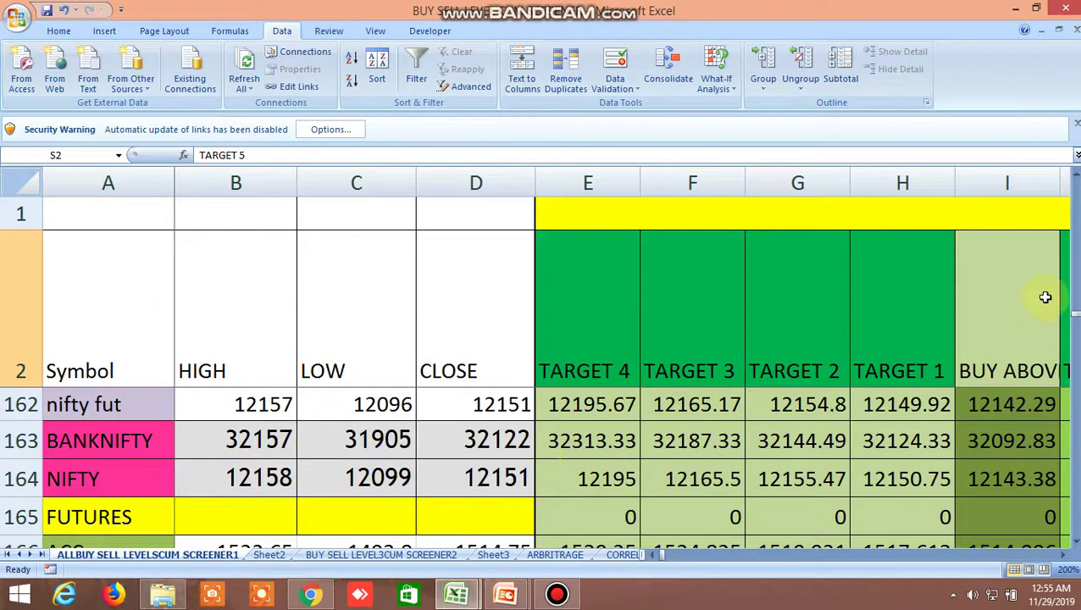
{"action": "left_click", "coordinate": [1073, 173]}
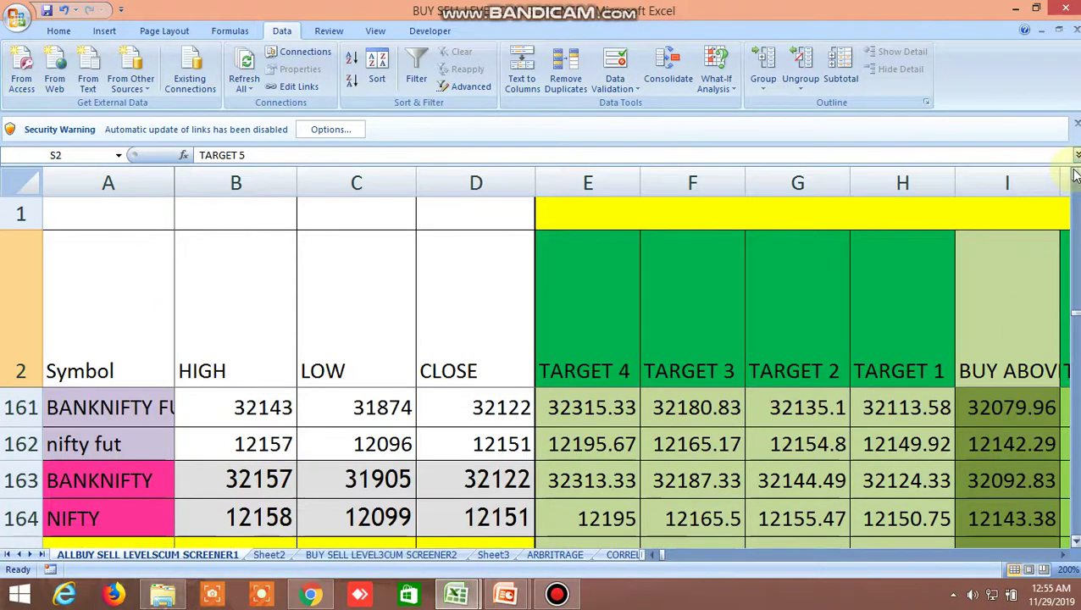
{"action": "left_click", "coordinate": [1072, 173]}
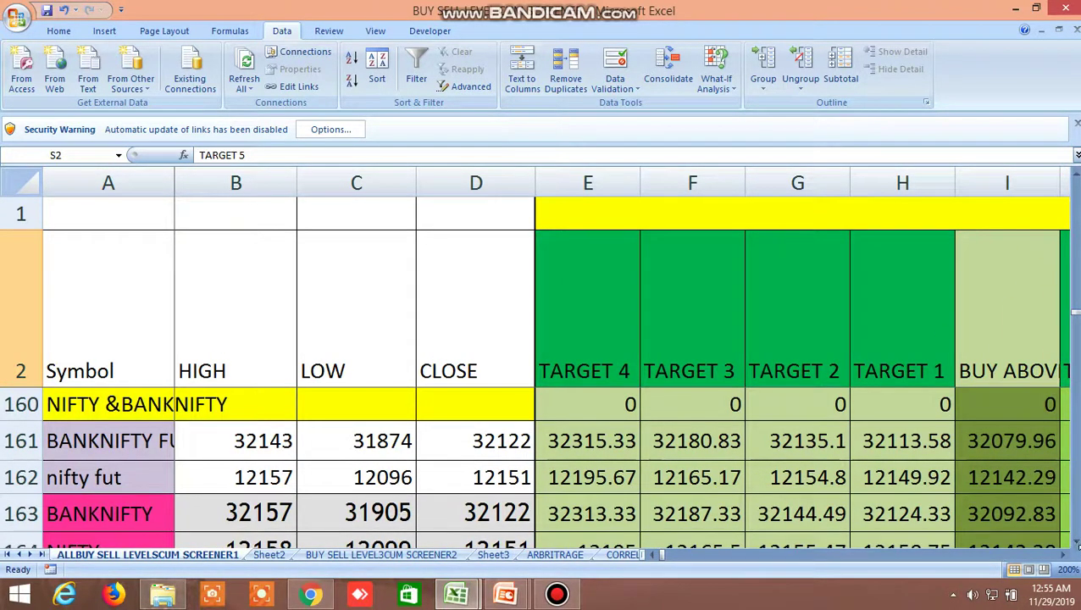
{"action": "left_click", "coordinate": [1073, 541]}
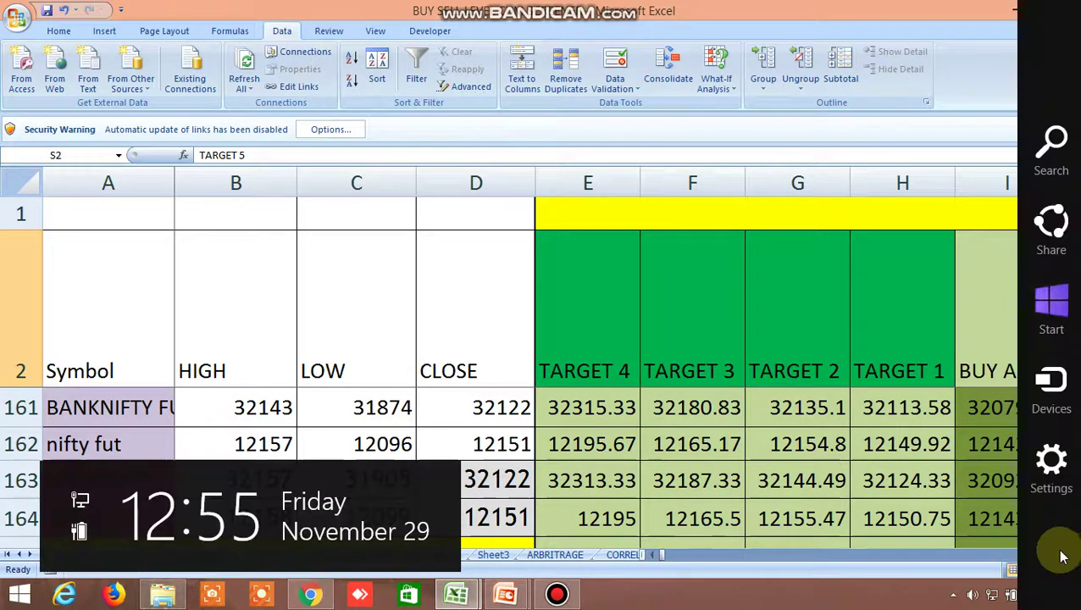
- Select the BUY ABOVE header in I2 and review the BANKNIFTY and NIFTY buy levels and targets against their CLOSE values
{"action": "left_click", "coordinate": [1064, 554]}
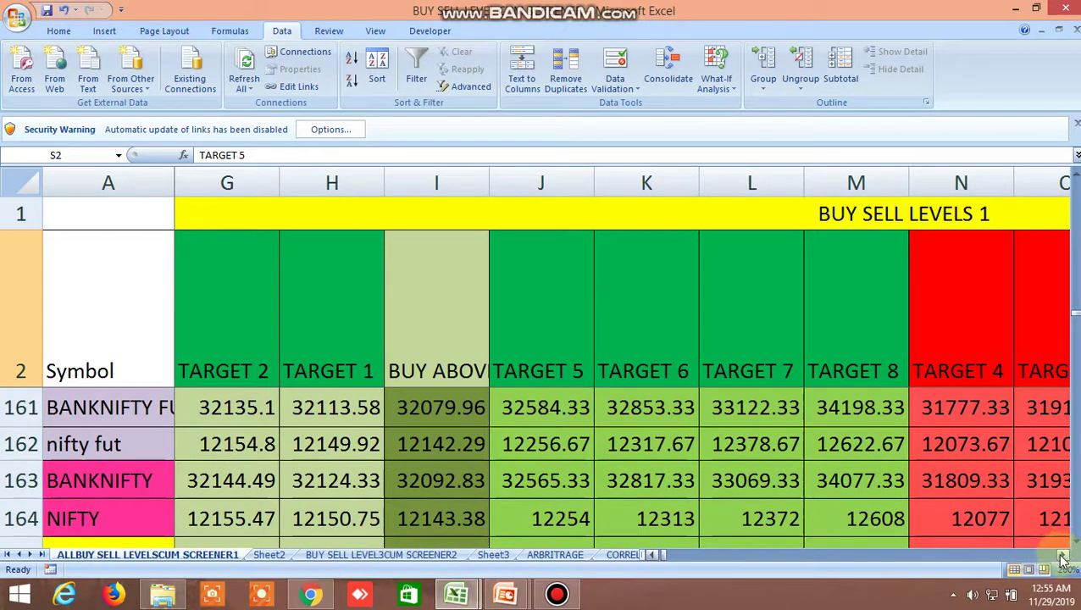
{"action": "left_click", "coordinate": [411, 326]}
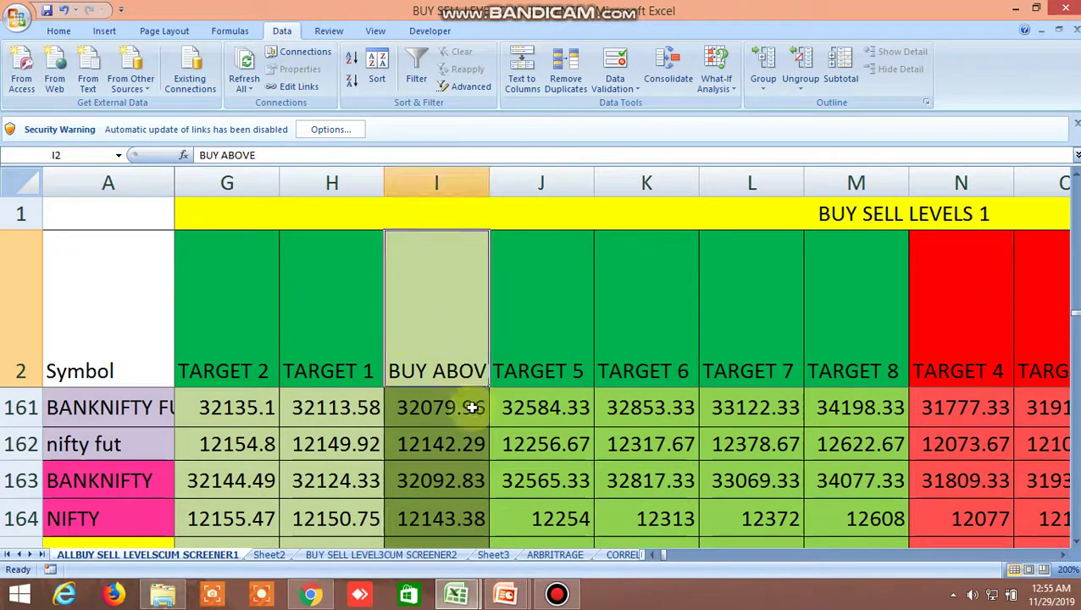
{"action": "left_click", "coordinate": [653, 556]}
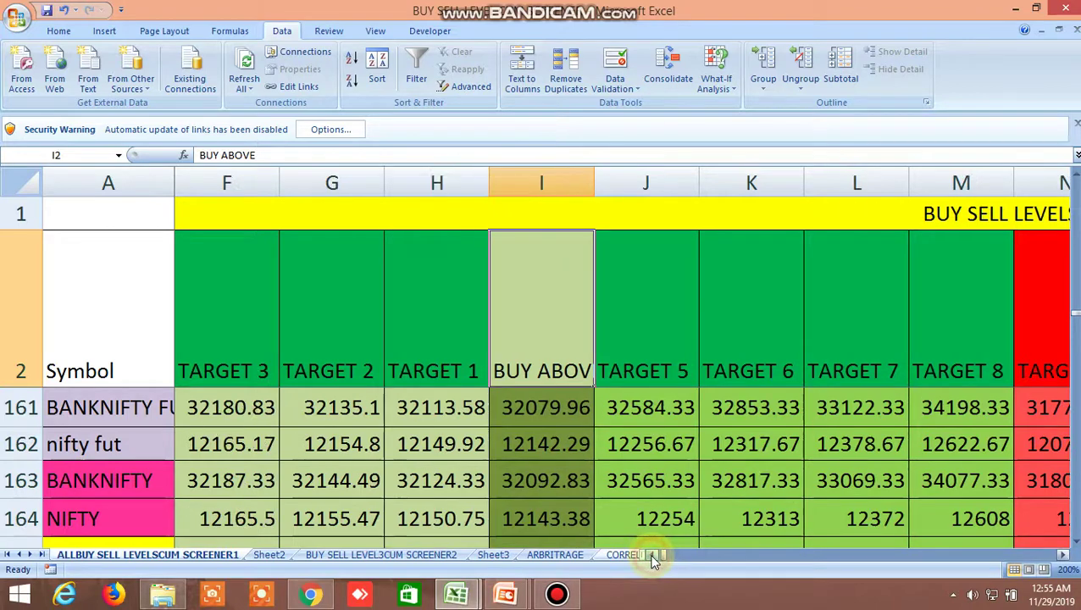
{"action": "left_click", "coordinate": [653, 555]}
{"action": "left_click", "coordinate": [653, 555]}
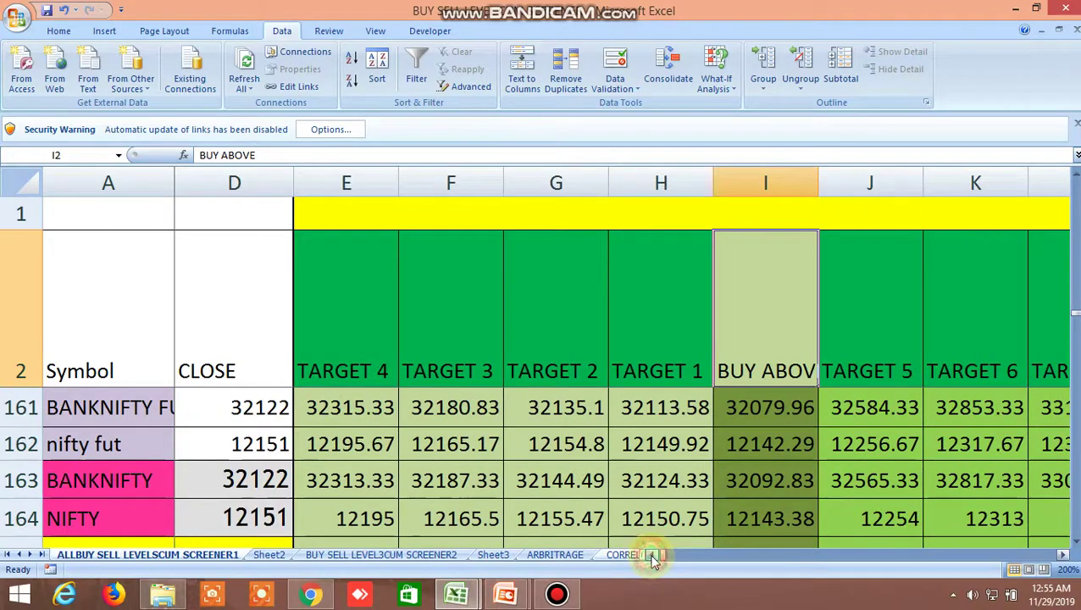
{"action": "left_click", "coordinate": [1061, 554]}
{"action": "left_click", "coordinate": [1062, 555]}
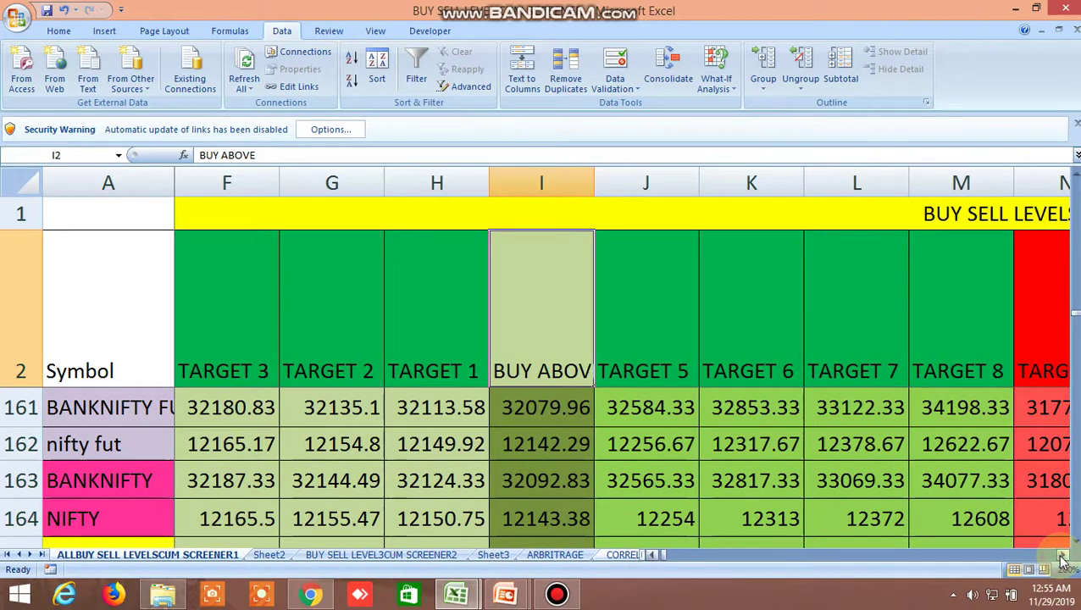